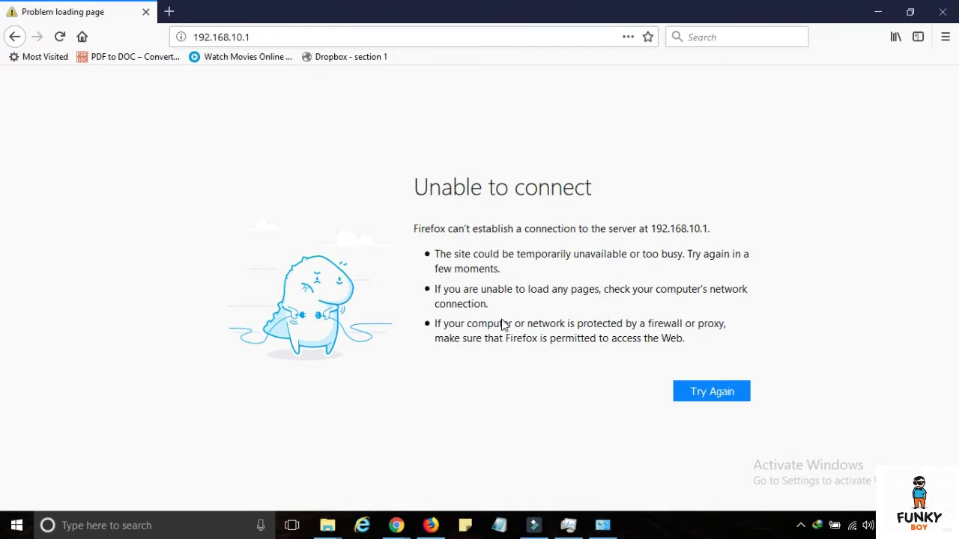
- Load the router admin page at 192.168.22.1
{"action": "left_click", "coordinate": [257, 37]}
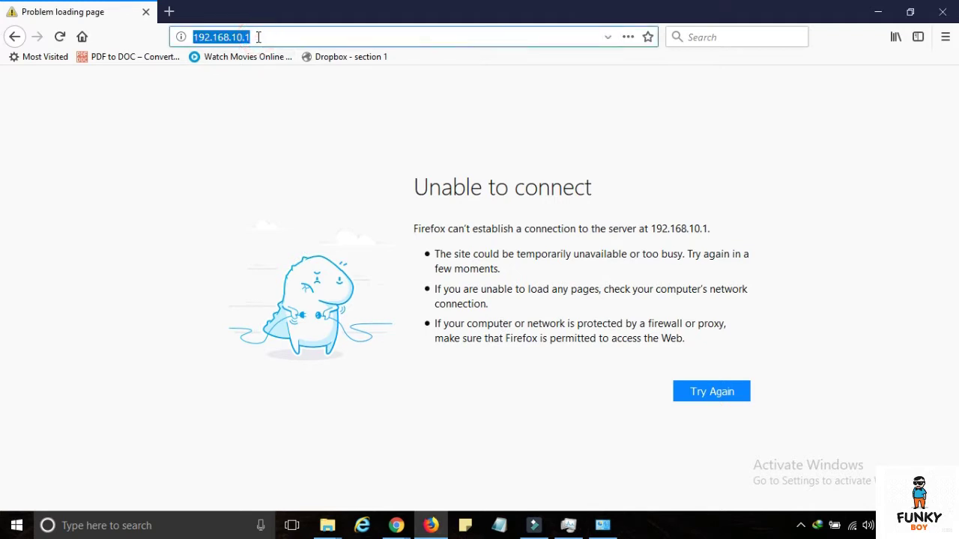
{"action": "type", "text": "192.168."}
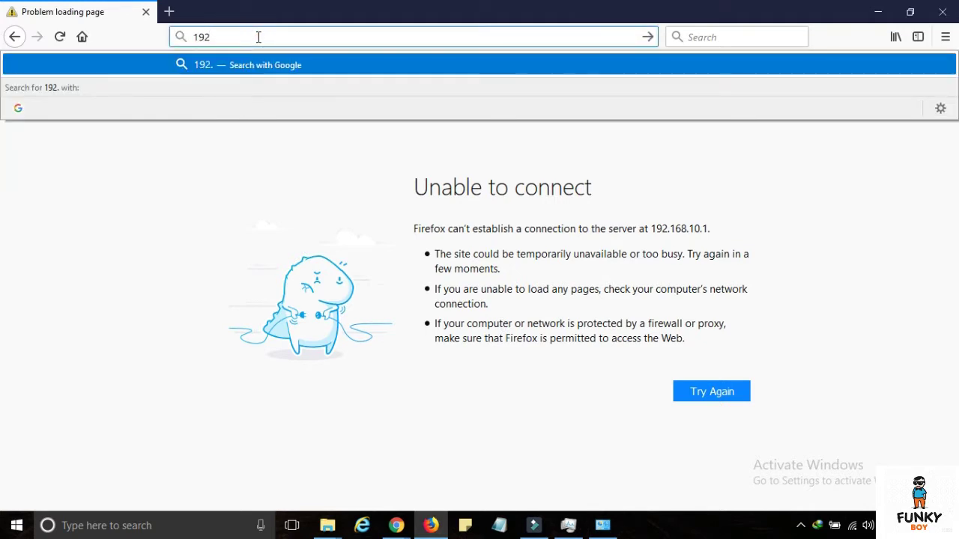
{"action": "type", "text": "22.1"}
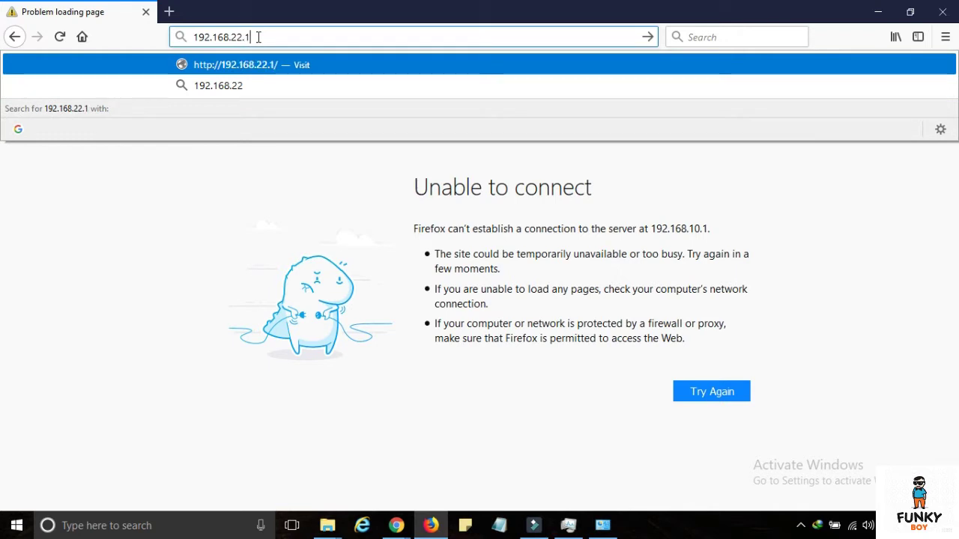
{"action": "key", "text": "Return"}
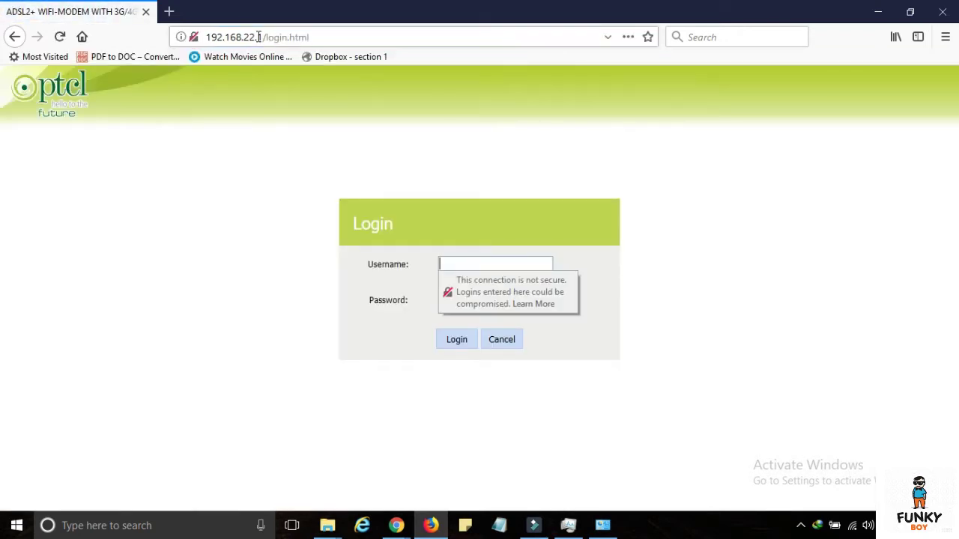
- Log in with the admin username and password
{"action": "type", "text": "admin"}
{"action": "key", "text": "Tab"}
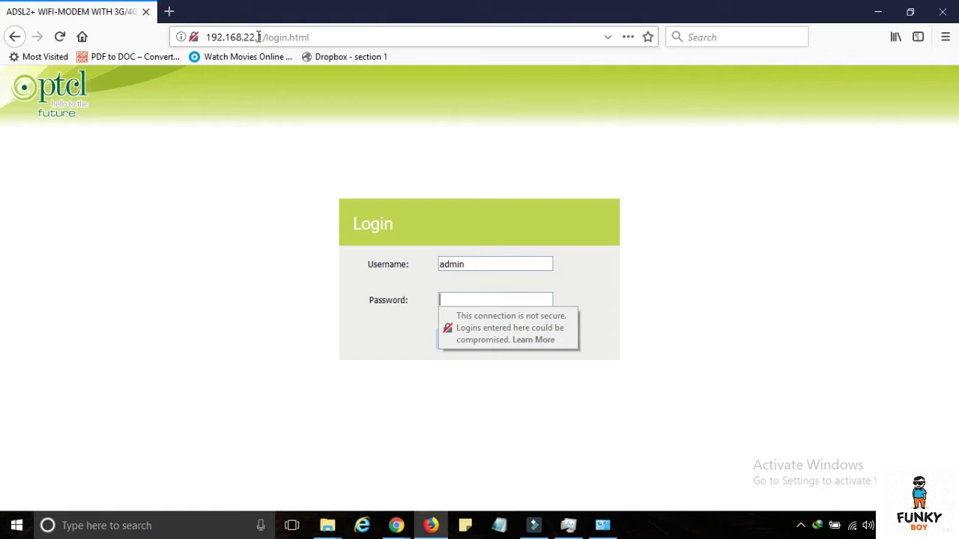
{"action": "type", "text": "adm"}
{"action": "key", "text": "Return"}
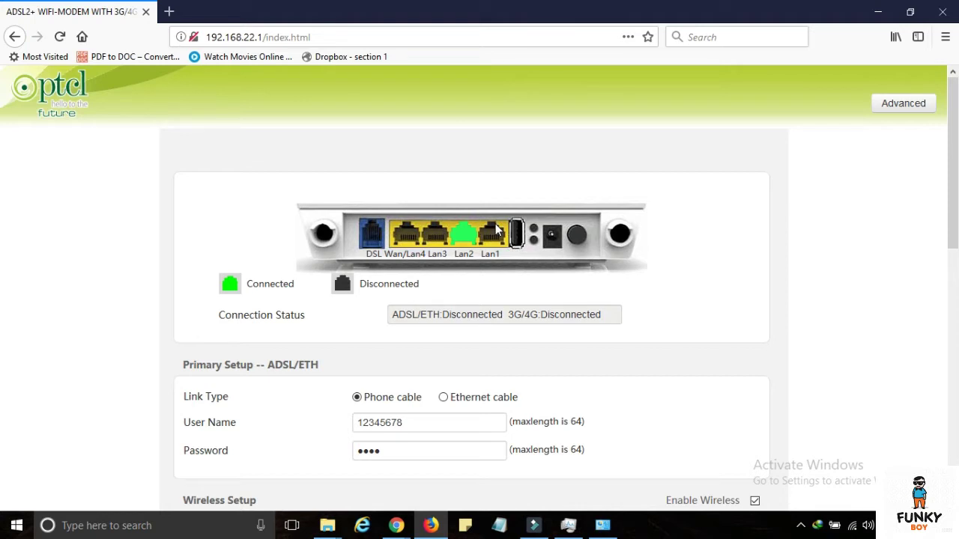
- Go to Advanced, expand Advanced Setup and open the LAN page
{"action": "left_click", "coordinate": [929, 106]}
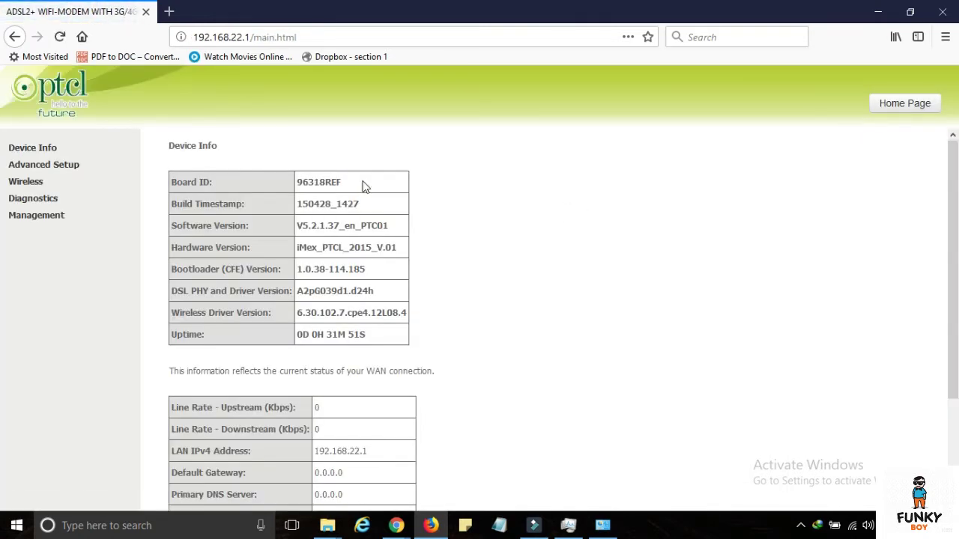
{"action": "left_click", "coordinate": [16, 169]}
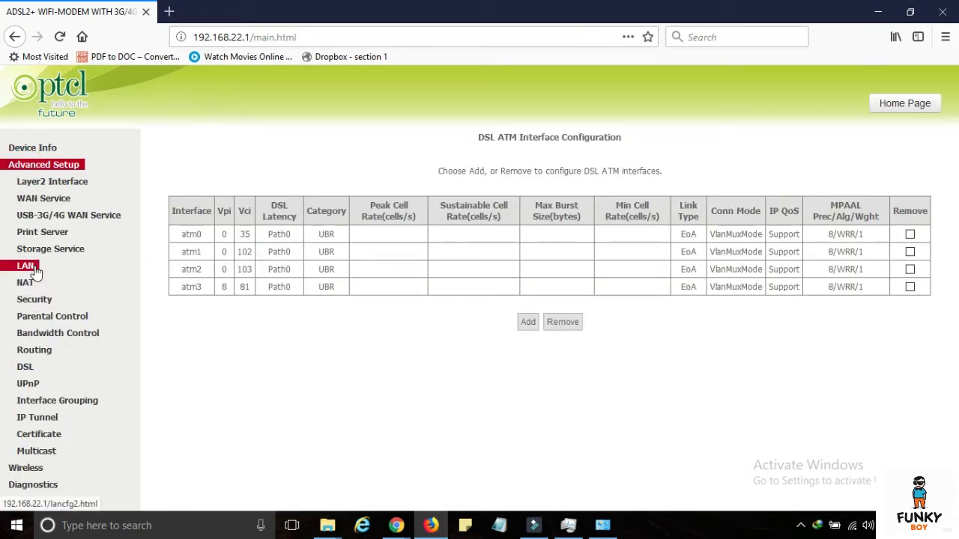
{"action": "left_click", "coordinate": [68, 265]}
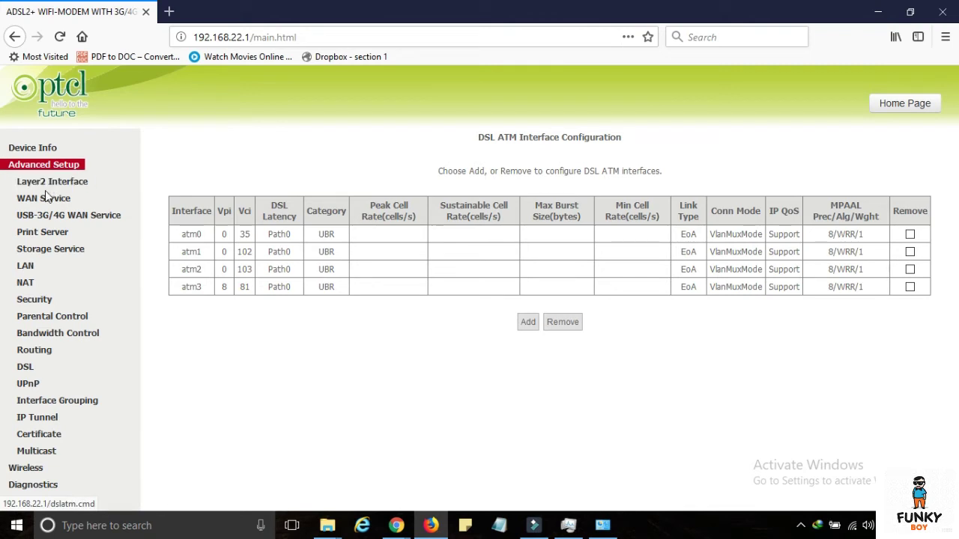
{"action": "left_click", "coordinate": [33, 262]}
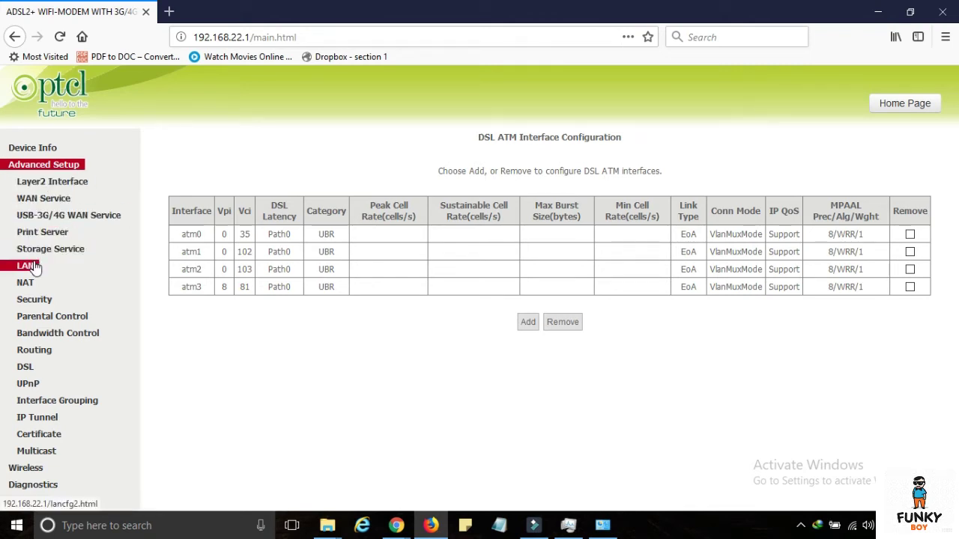
- Change the router's LAN IP address from 192.168.22.1 to 192.168.10.1
{"action": "scroll", "coordinate": [391, 242], "scroll_direction": "down", "scroll_amount": 2}
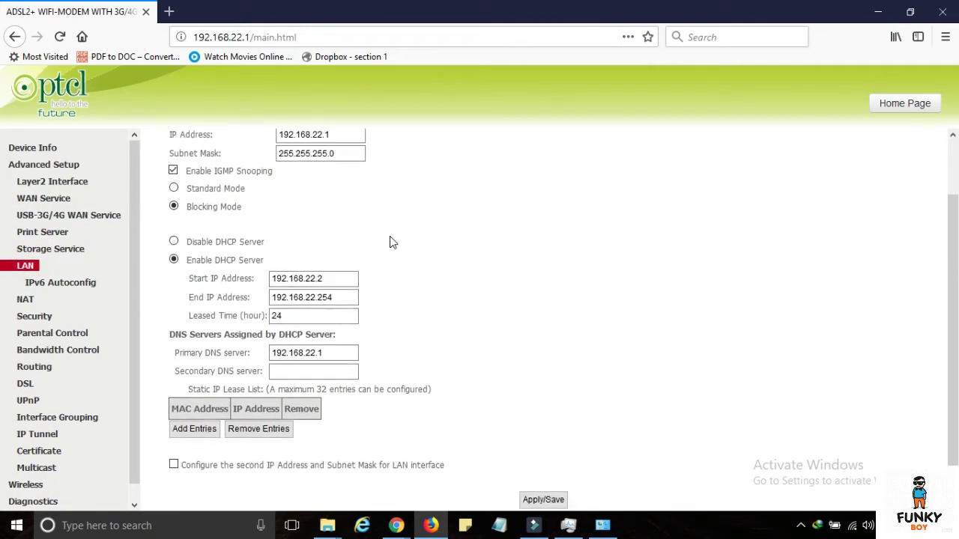
{"action": "scroll", "coordinate": [390, 241], "scroll_direction": "up", "scroll_amount": 1}
{"action": "scroll", "coordinate": [389, 242], "scroll_direction": "up", "scroll_amount": 1}
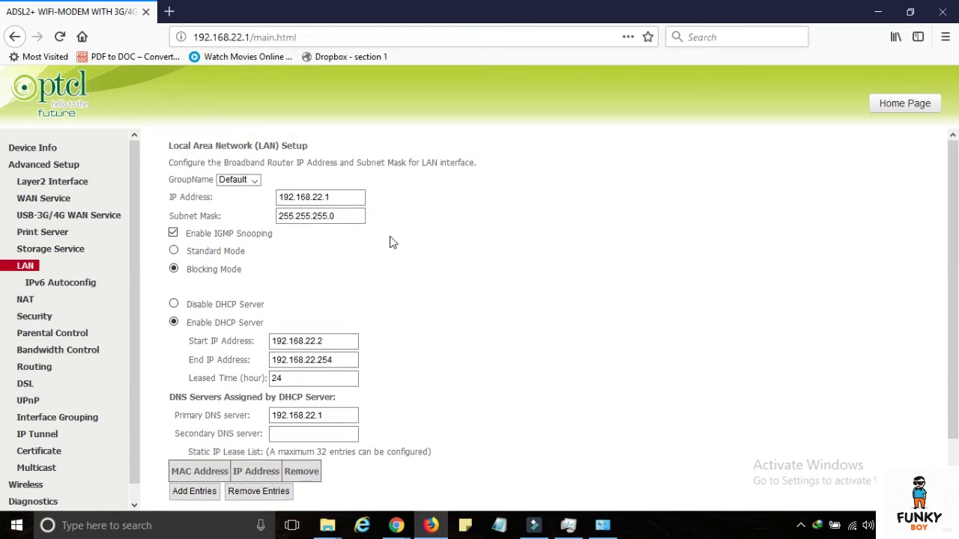
{"action": "scroll", "coordinate": [439, 207], "scroll_direction": "down", "scroll_amount": 2}
{"action": "scroll", "coordinate": [440, 210], "scroll_direction": "up", "scroll_amount": 2}
{"action": "scroll", "coordinate": [439, 210], "scroll_direction": "down", "scroll_amount": 2}
{"action": "scroll", "coordinate": [385, 180], "scroll_direction": "up", "scroll_amount": 2}
{"action": "left_click_drag", "start_coordinate": [334, 198], "coordinate": [262, 196]}
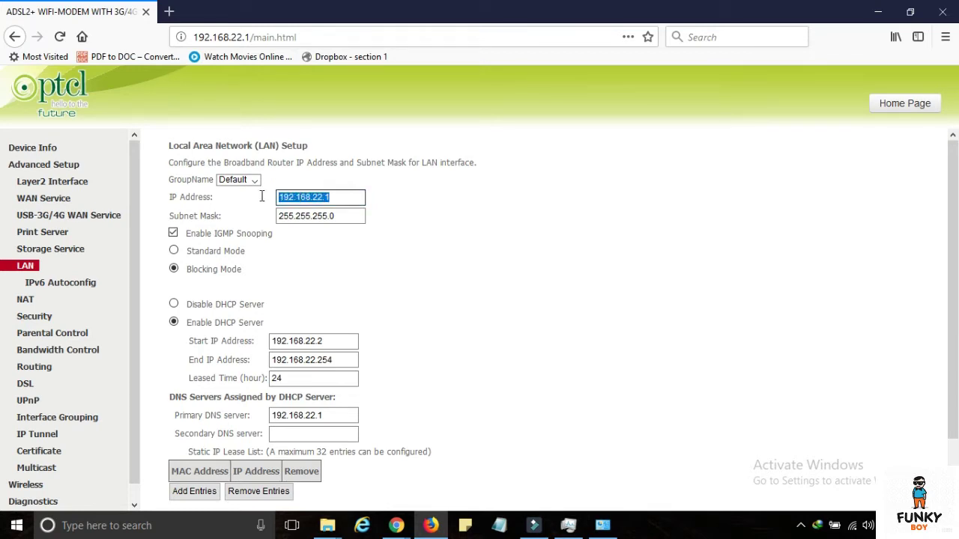
{"action": "key", "text": "End"}
{"action": "key", "text": "BackSpace"}
{"action": "key", "text": "BackSpace"}
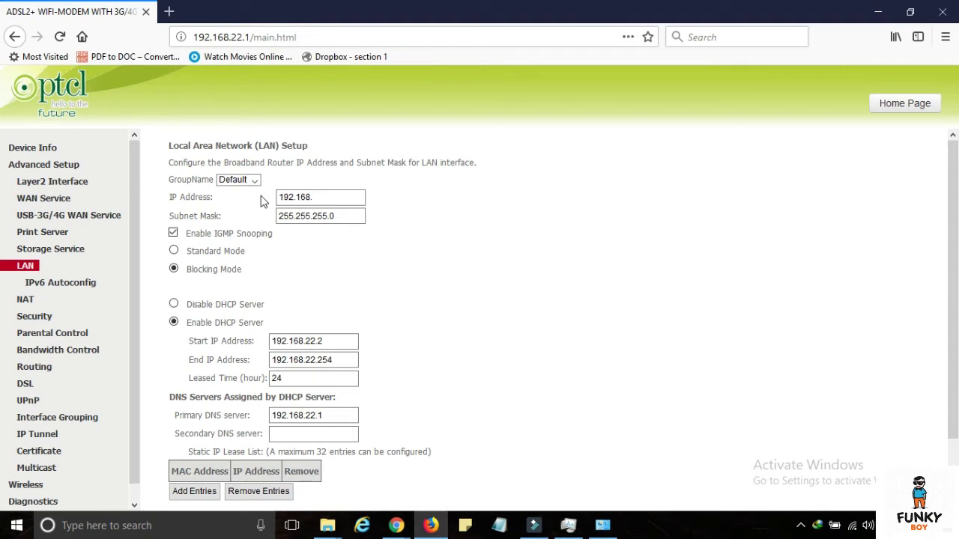
{"action": "type", "text": "10.1"}
- Apply/Save the LAN settings with DHCP range 192.168.10.2–192.168.10.254
{"action": "triple_click", "coordinate": [639, 452]}
{"action": "left_click", "coordinate": [432, 320]}
{"action": "scroll", "coordinate": [590, 328], "scroll_direction": "down", "scroll_amount": 2}
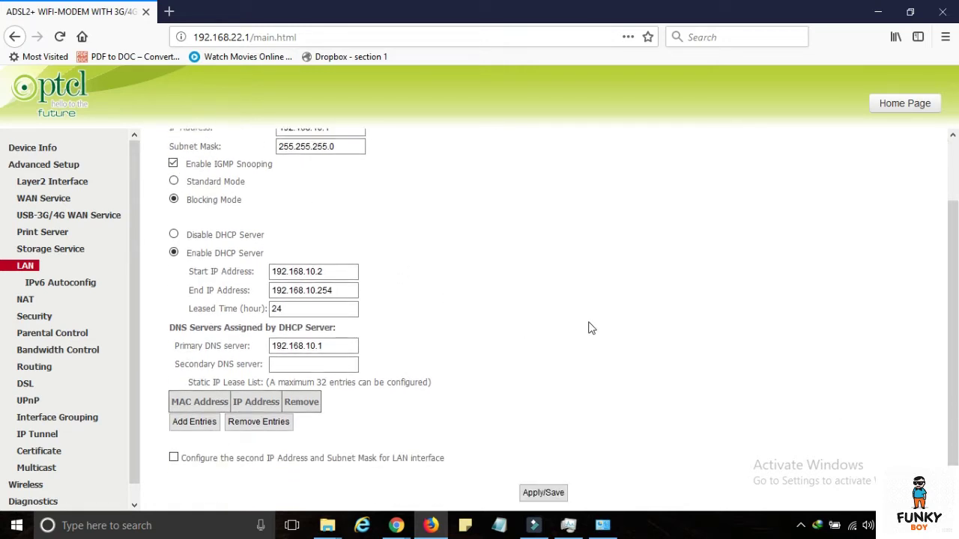
{"action": "left_click", "coordinate": [554, 497]}
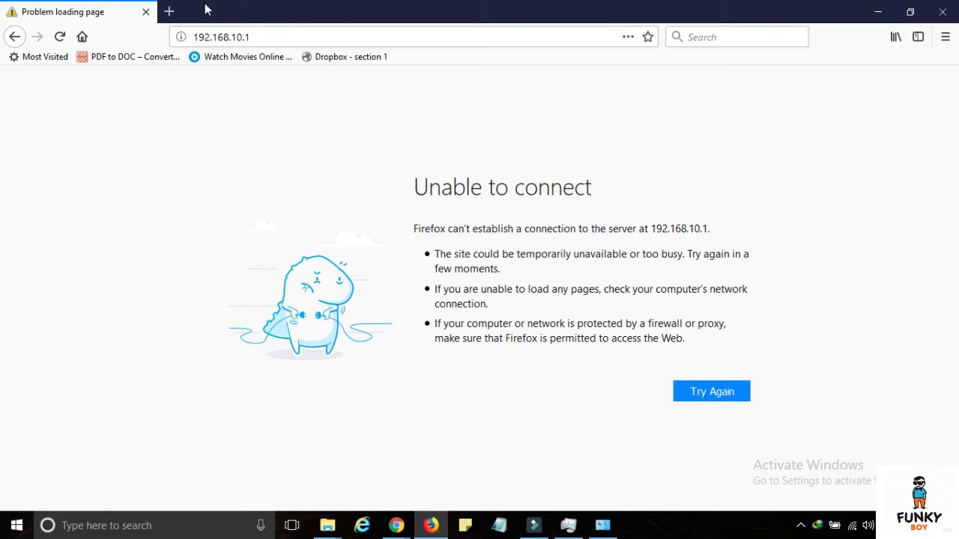
- Check that 192.168.10.1 shows Unable to connect, then switch to Network Connections
{"action": "left_click", "coordinate": [259, 36]}
{"action": "left_click", "coordinate": [228, 154]}
{"action": "key", "text": "alt+Tab"}
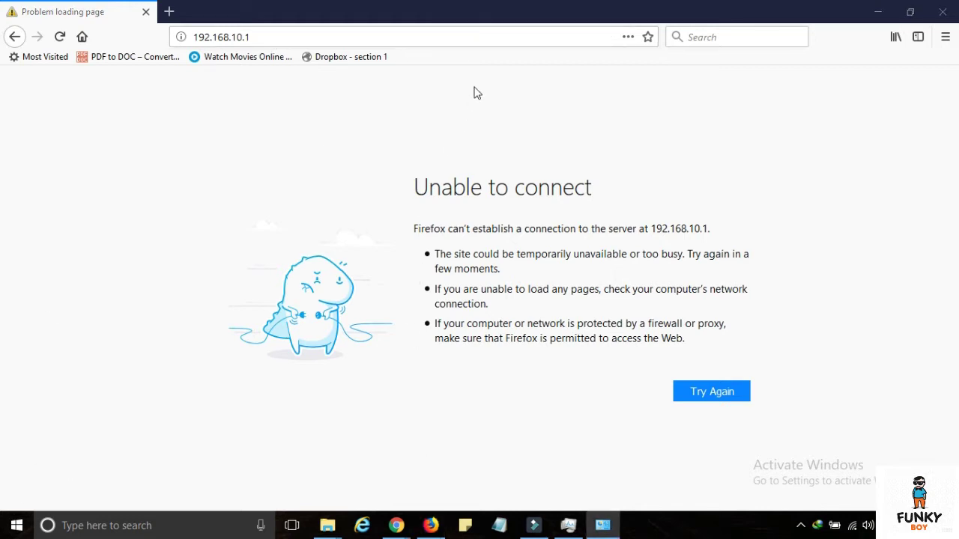
- Review the Ethernet adapter's IPv4 details (DHCP enabled, subnet mask), then close both dialogs
{"action": "left_click_drag", "start_coordinate": [657, 65], "coordinate": [468, 26]}
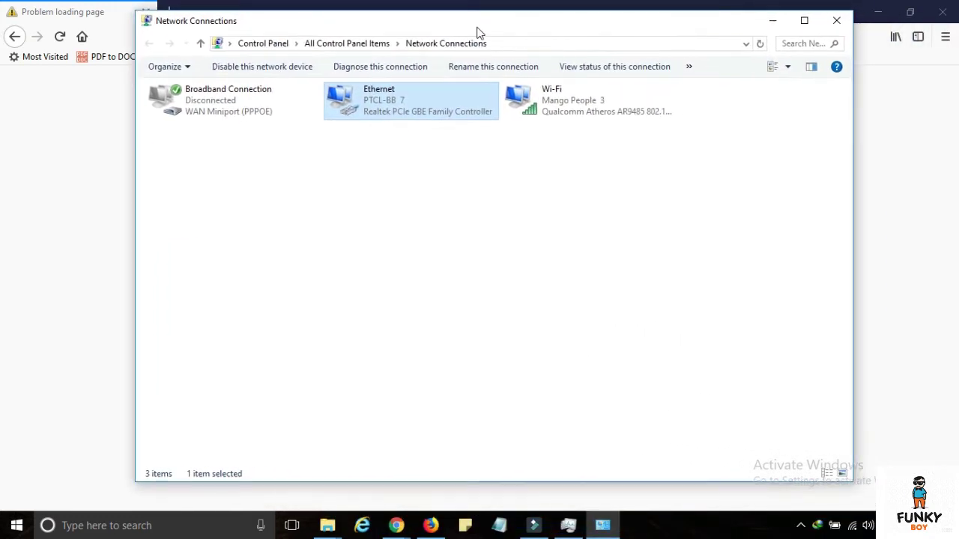
{"action": "left_click", "coordinate": [418, 170]}
{"action": "left_click", "coordinate": [419, 111]}
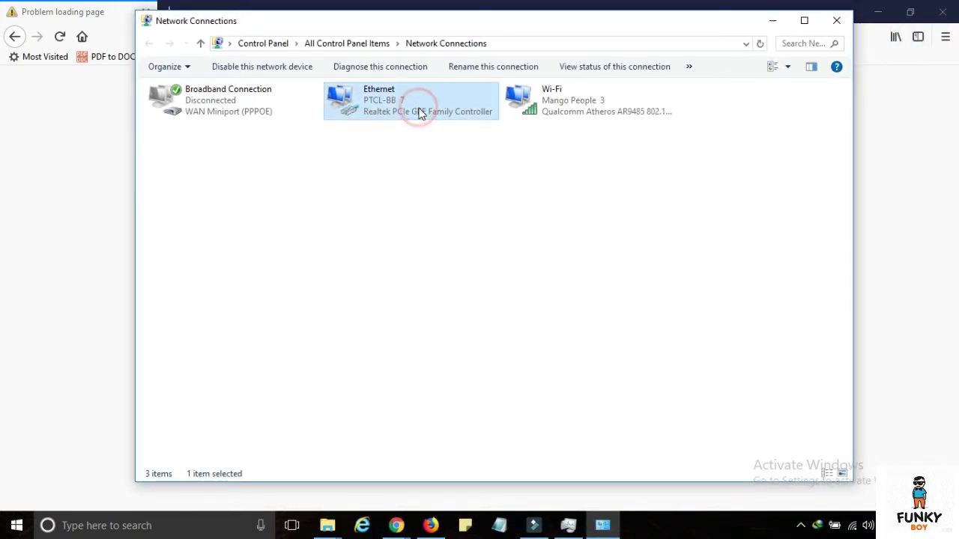
{"action": "double_click", "coordinate": [420, 112]}
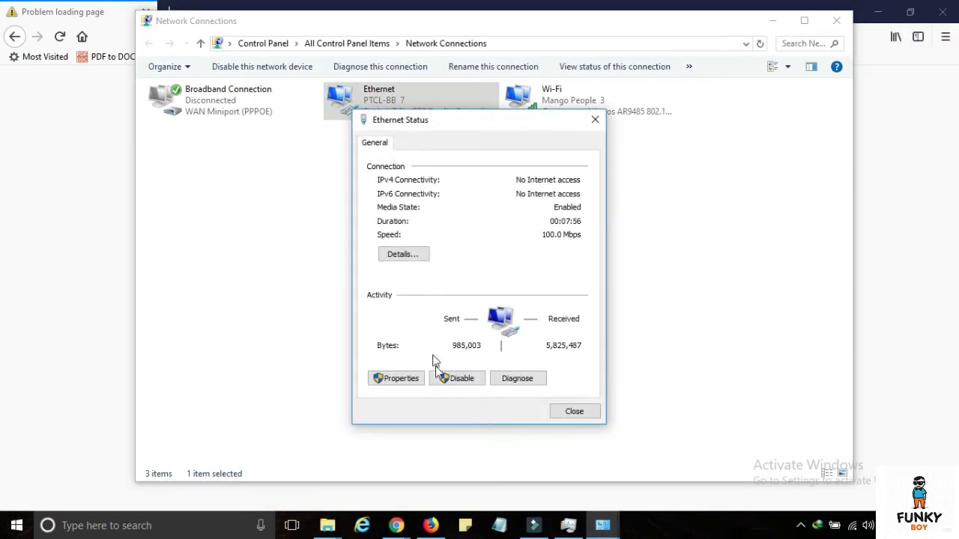
{"action": "left_click", "coordinate": [420, 254]}
{"action": "left_click", "coordinate": [510, 233]}
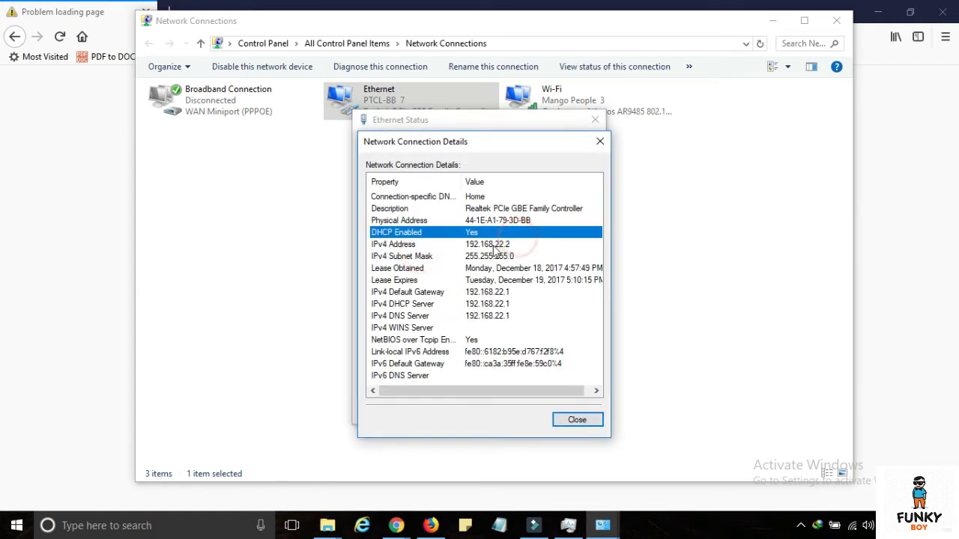
{"action": "left_click", "coordinate": [503, 255]}
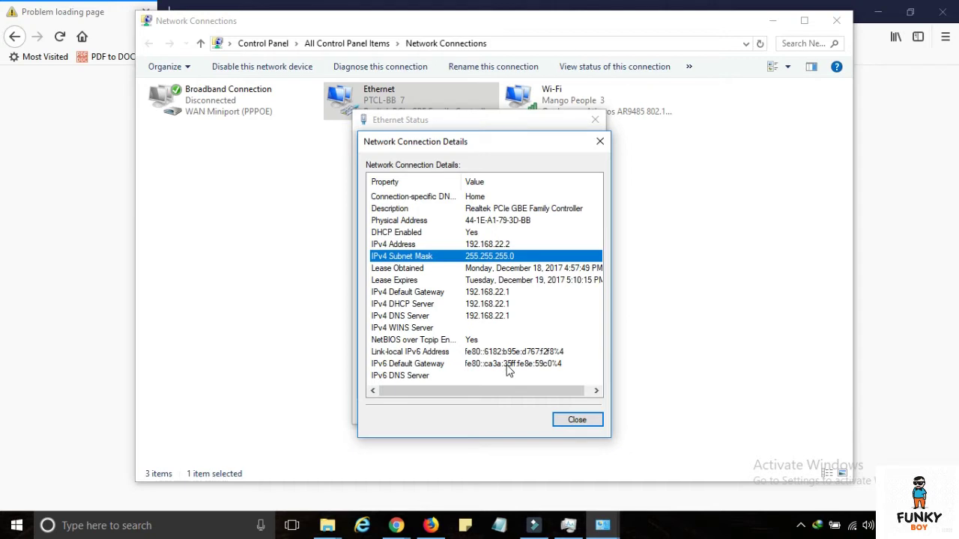
{"action": "left_click", "coordinate": [568, 418]}
{"action": "left_click", "coordinate": [567, 410]}
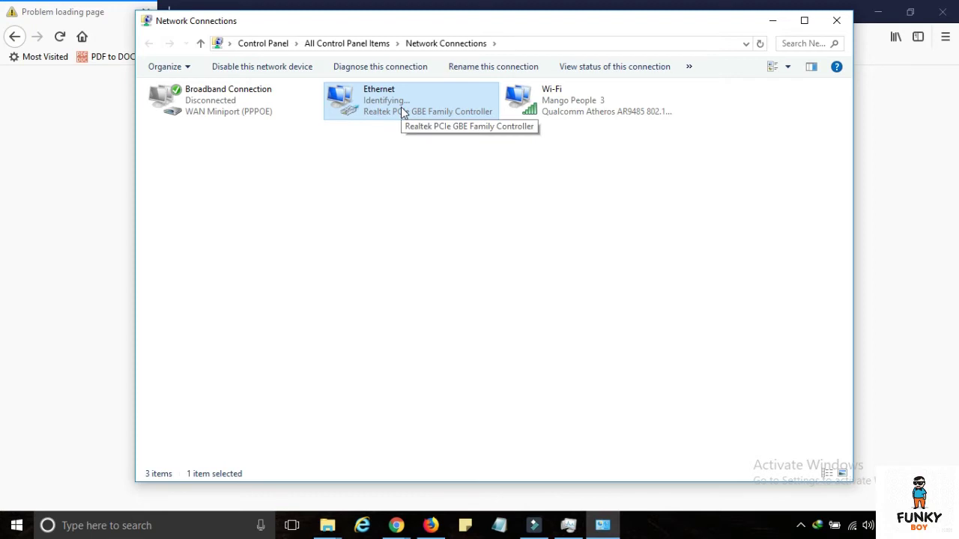
- Confirm Ethernet now holds 192.168.10.2 with gateway 192.168.10.1, then return to Firefox
{"action": "double_click", "coordinate": [420, 102]}
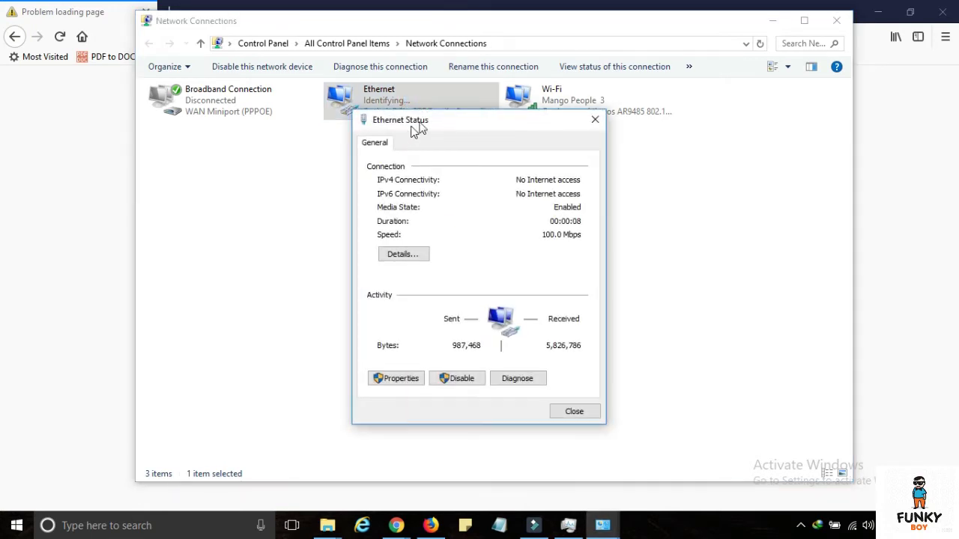
{"action": "left_click_drag", "start_coordinate": [427, 120], "coordinate": [582, 139]}
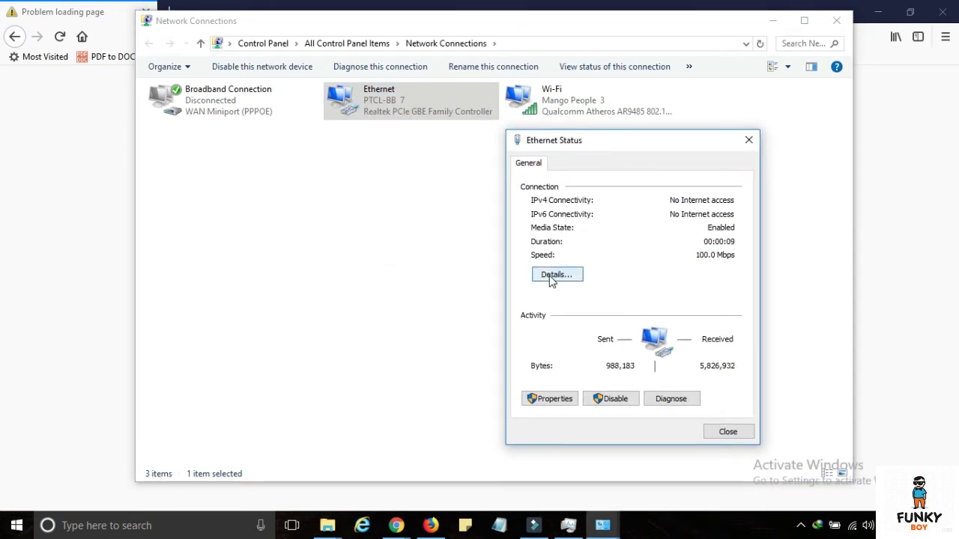
{"action": "left_click", "coordinate": [554, 276]}
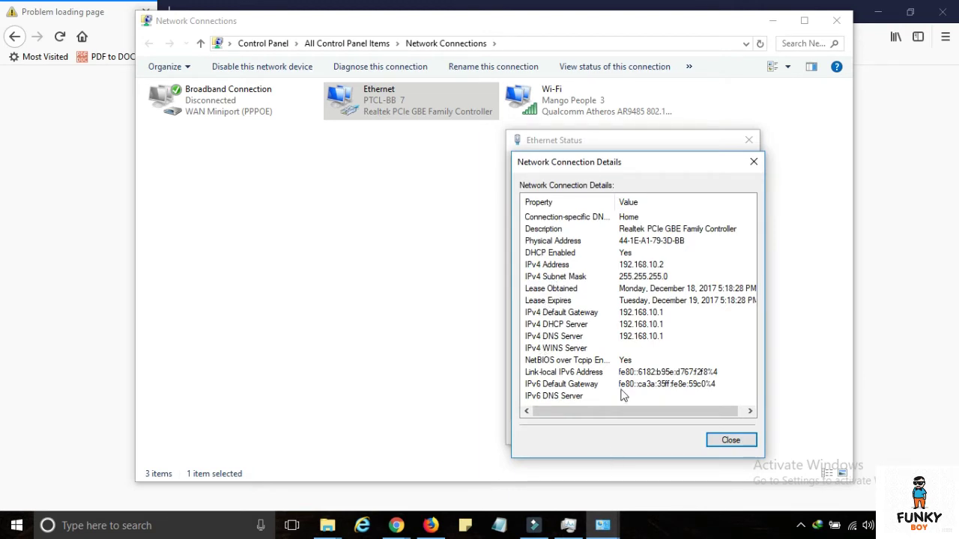
{"action": "left_click", "coordinate": [723, 439]}
{"action": "left_click", "coordinate": [723, 433]}
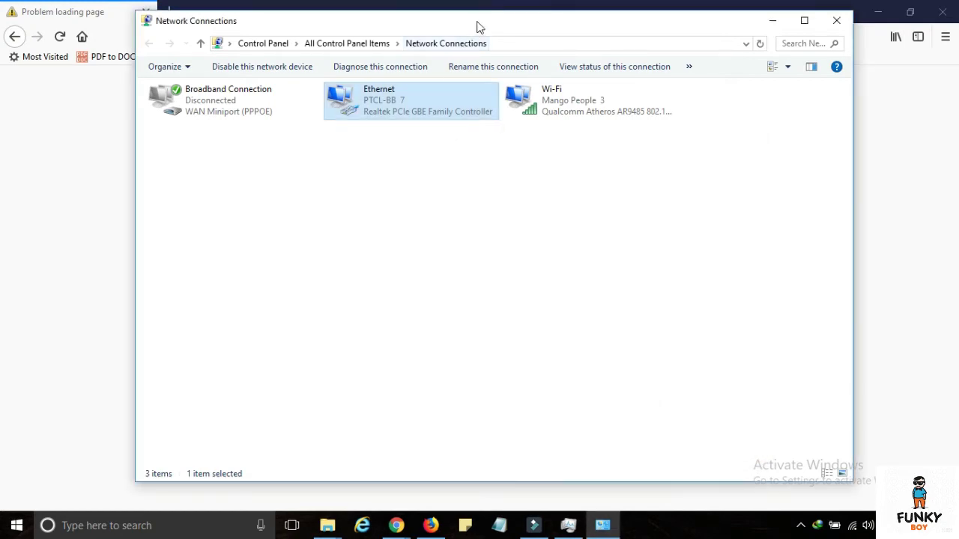
{"action": "left_click", "coordinate": [477, 23]}
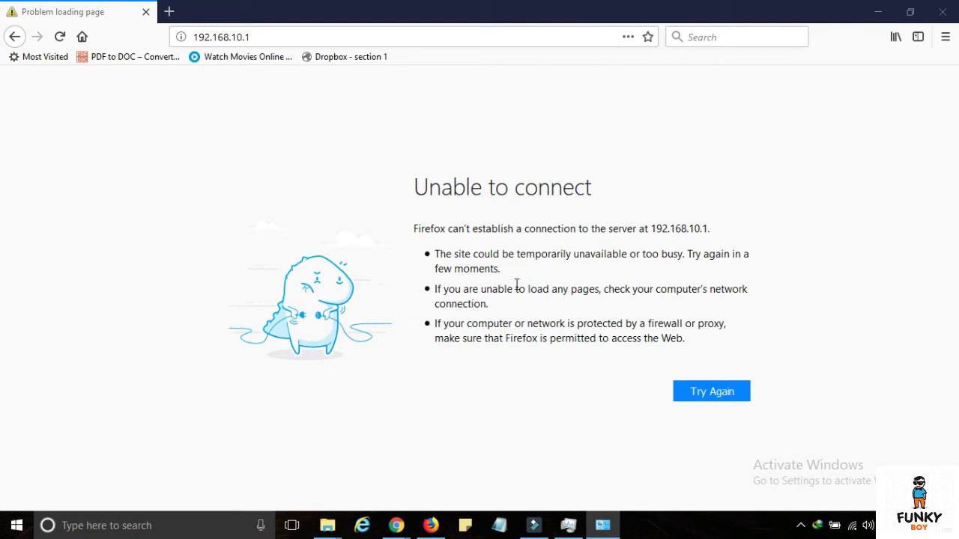
- Reload 192.168.10.1 and log in with the admin username and password
{"action": "left_click", "coordinate": [287, 37]}
{"action": "key", "text": "Return"}
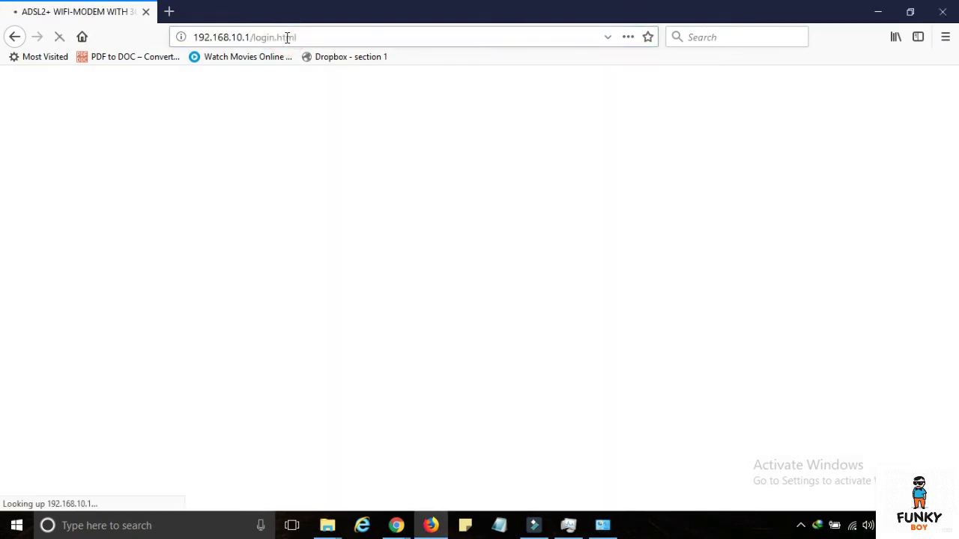
{"action": "type", "text": "admin"}
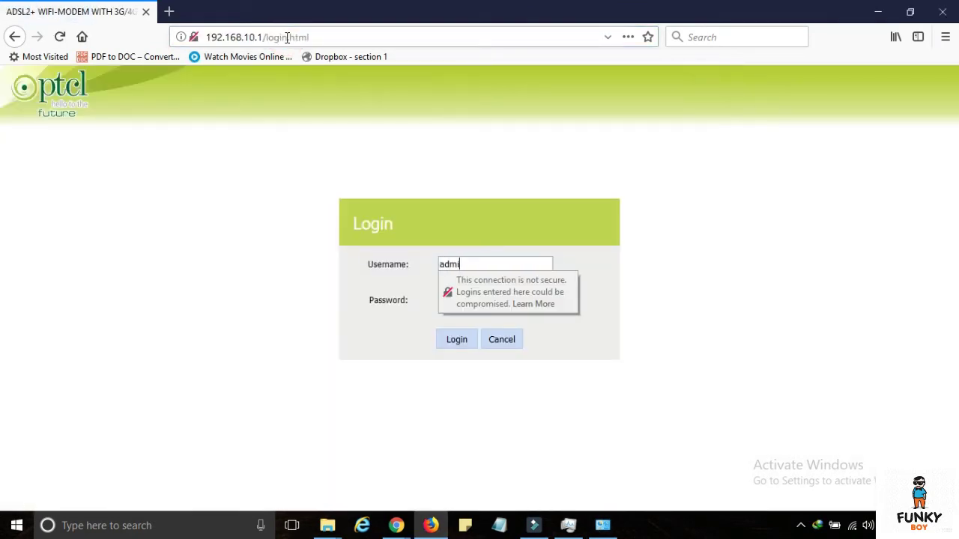
{"action": "key", "text": "Tab"}
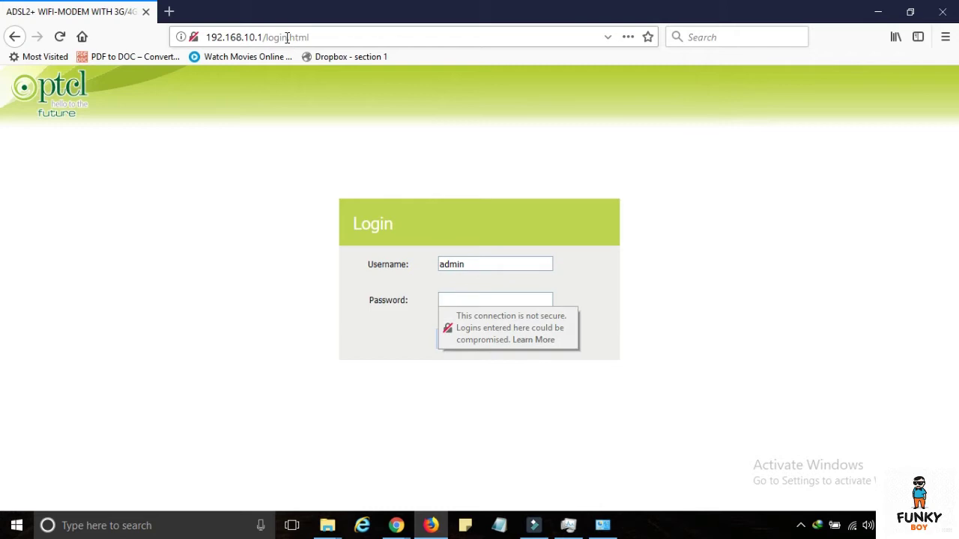
{"action": "type", "text": "admin"}
{"action": "key", "text": "Return"}
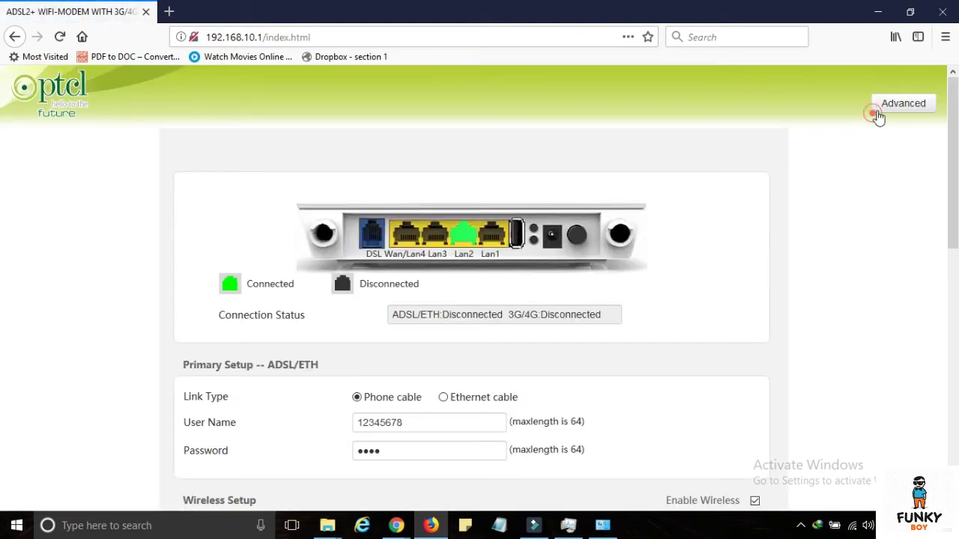
{"action": "left_click", "coordinate": [878, 105]}
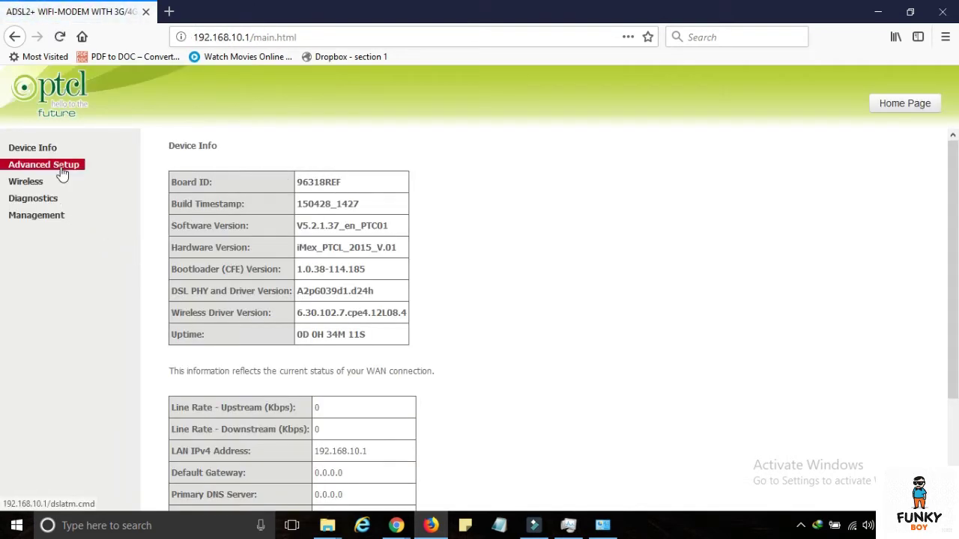
- Open Advanced Setup > LAN and review the empty Static IP Lease List
{"action": "left_click", "coordinate": [56, 166]}
{"action": "left_click", "coordinate": [25, 268]}
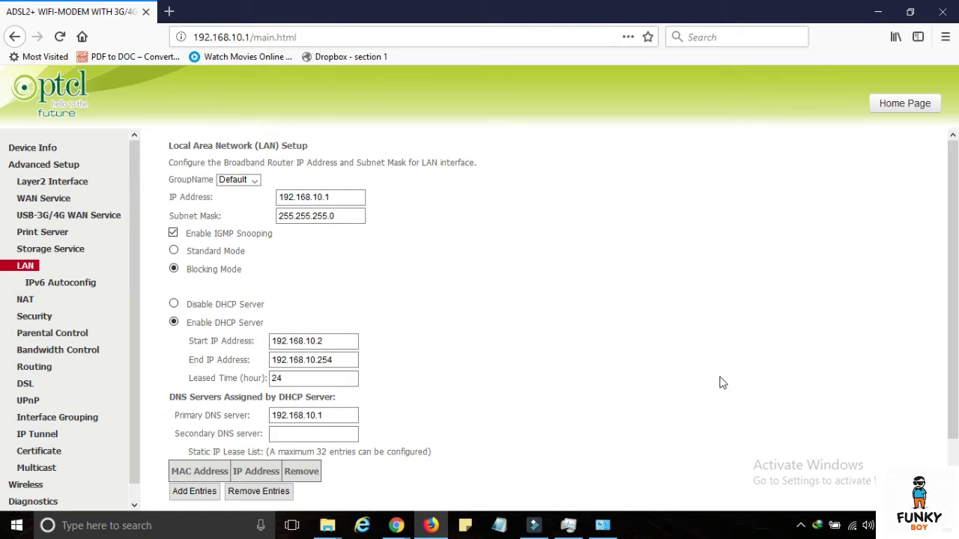
{"action": "scroll", "coordinate": [632, 390], "scroll_direction": "down", "scroll_amount": 2}
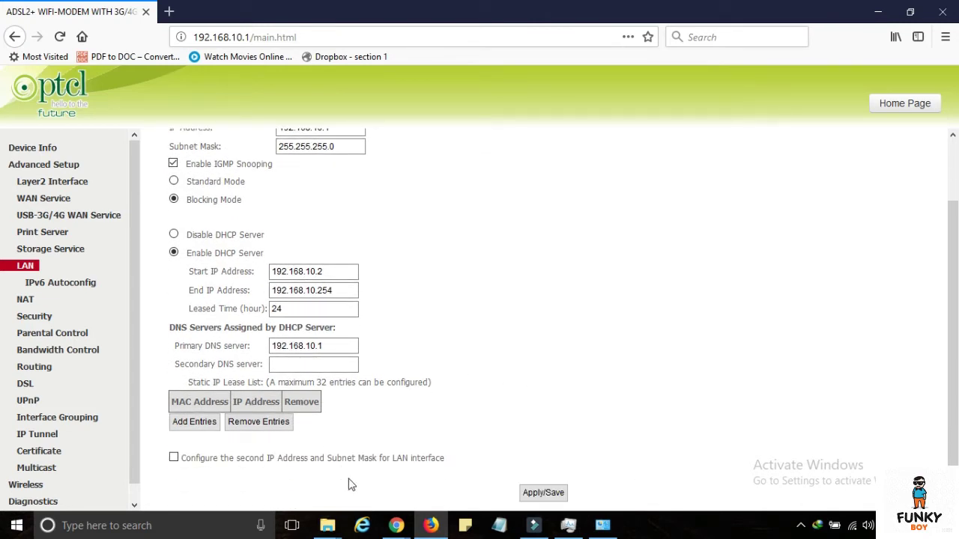
{"action": "left_click_drag", "start_coordinate": [183, 382], "coordinate": [445, 388]}
{"action": "left_click", "coordinate": [447, 387]}
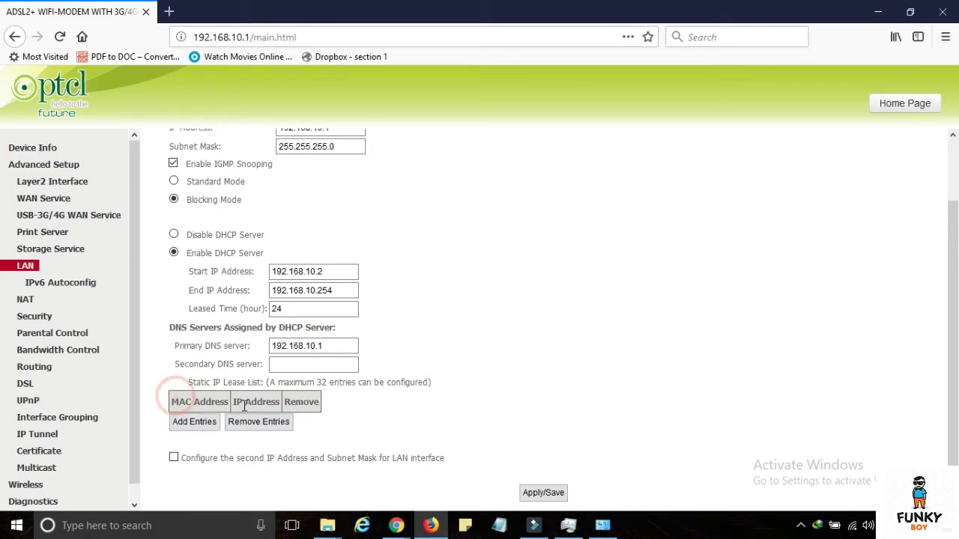
- Add a static IP lease entry and enter IP address 192.168.10.50
{"action": "left_click", "coordinate": [199, 425]}
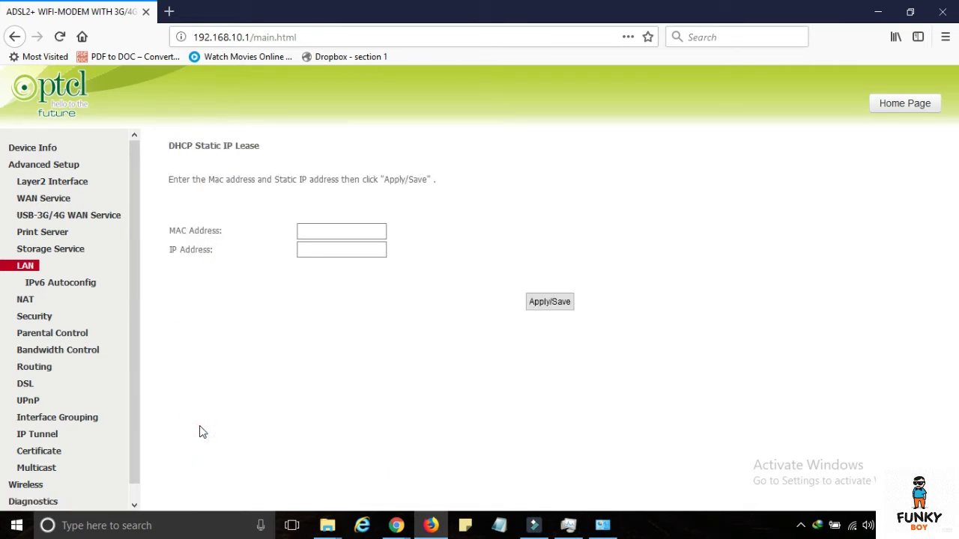
{"action": "left_click", "coordinate": [317, 253]}
{"action": "type", "text": "192.168.1"}
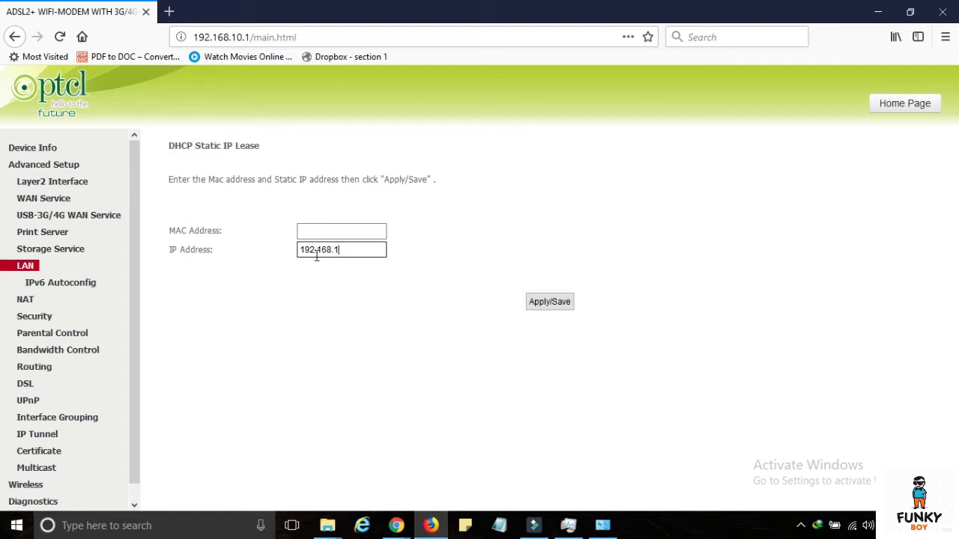
{"action": "left_click", "coordinate": [303, 232]}
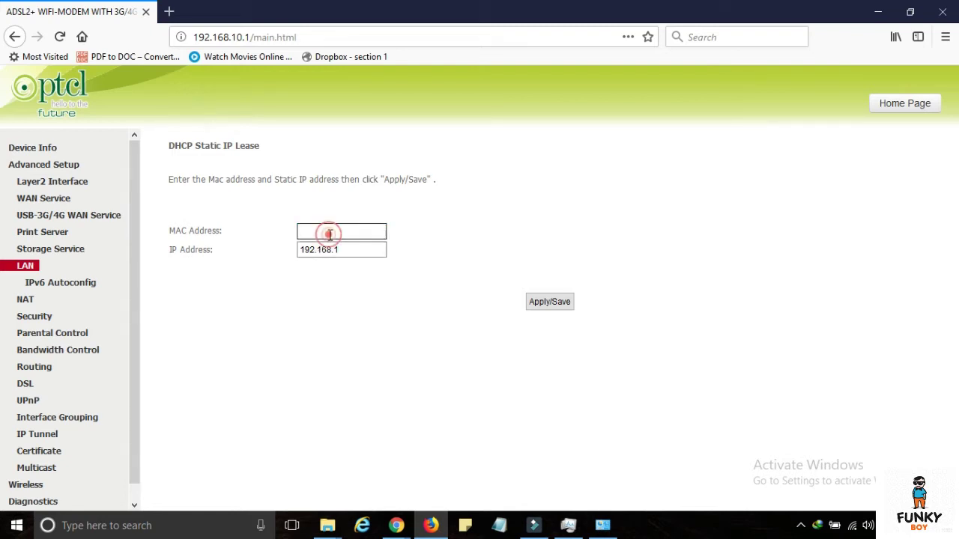
{"action": "key", "text": "Tab"}
{"action": "left_click", "coordinate": [368, 249]}
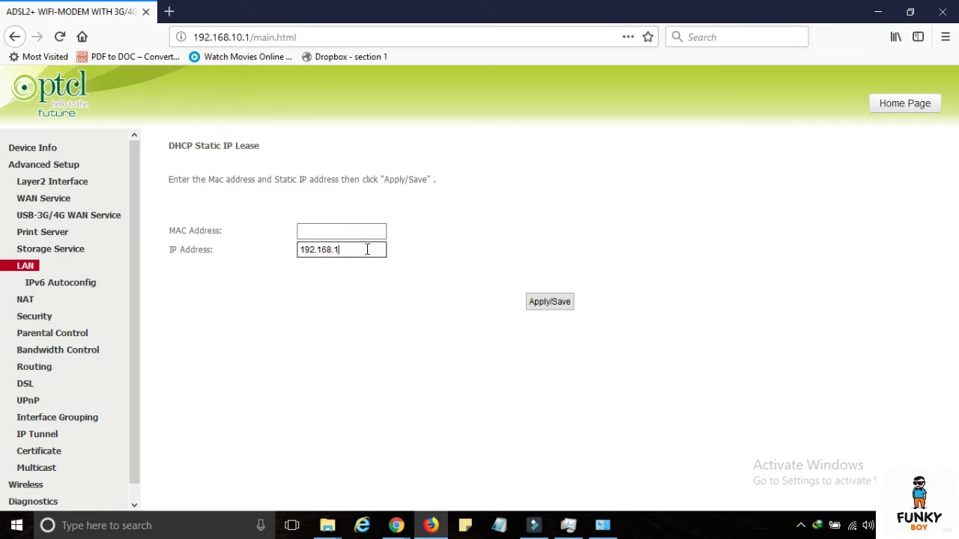
{"action": "type", "text": "0.50"}
- Attempt the lease save, dismiss the invalid MAC alert, and re-save the LAN settings
{"action": "left_click", "coordinate": [568, 301]}
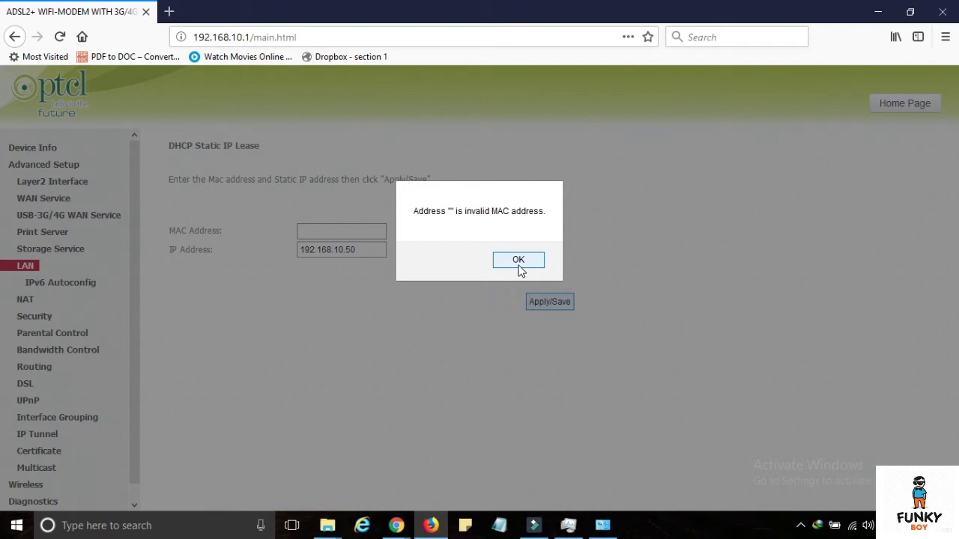
{"action": "left_click", "coordinate": [519, 260]}
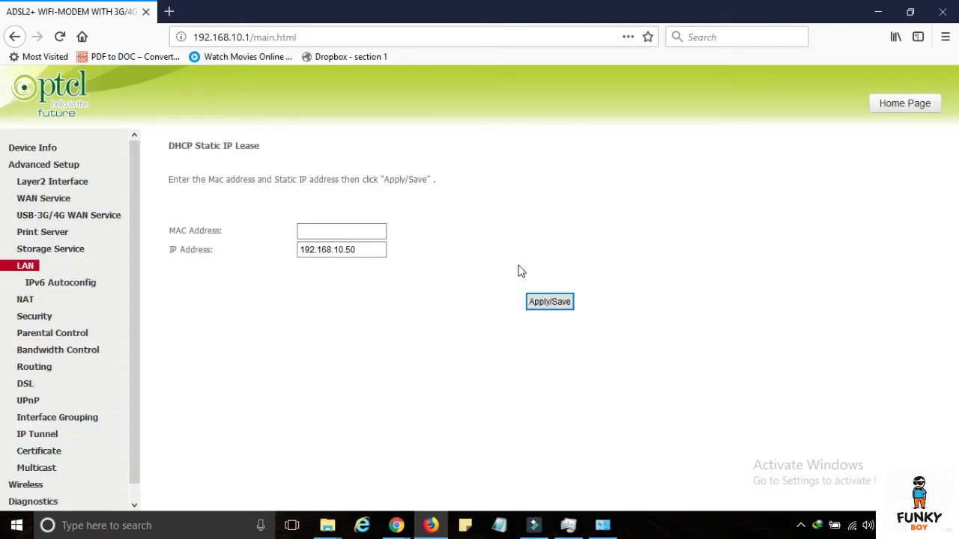
{"action": "left_click", "coordinate": [27, 273]}
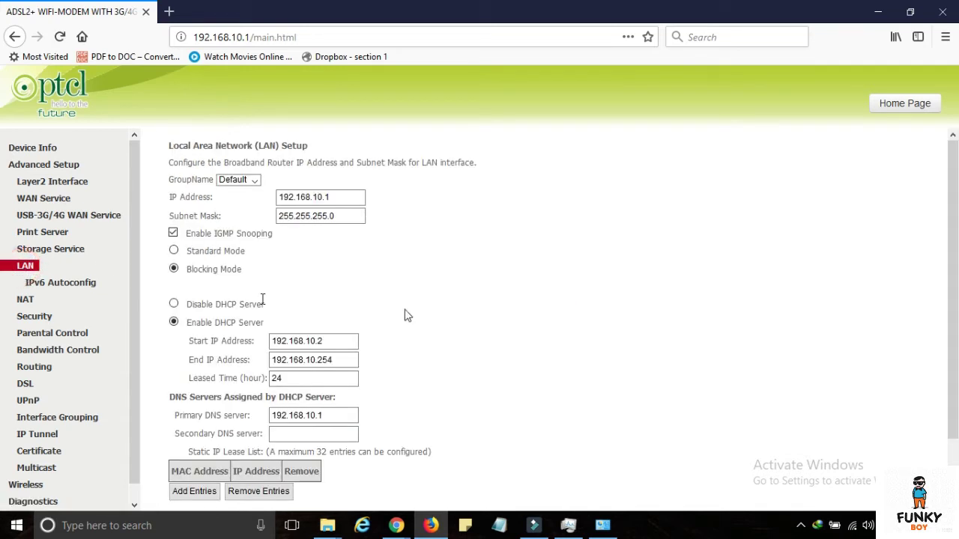
{"action": "scroll", "coordinate": [488, 322], "scroll_direction": "down", "scroll_amount": 2}
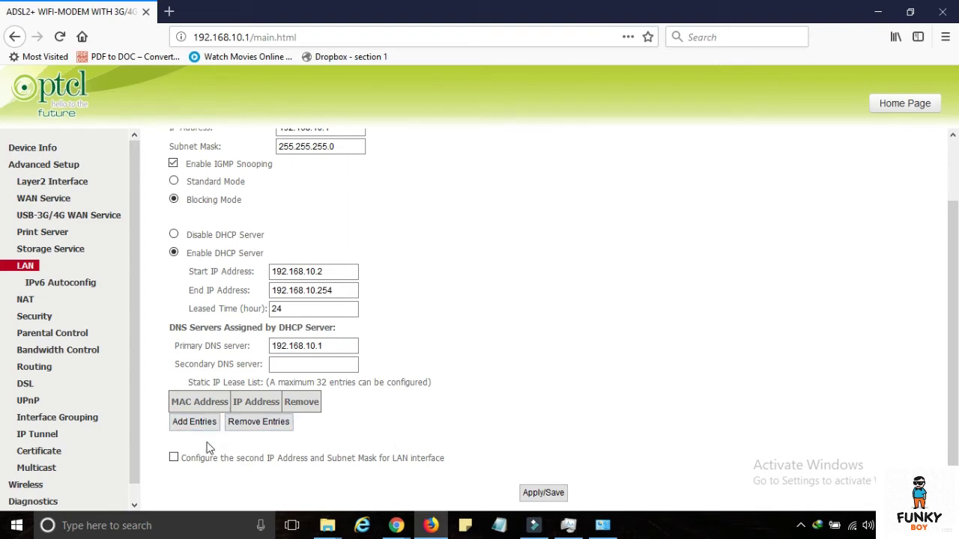
{"action": "left_click", "coordinate": [523, 494]}
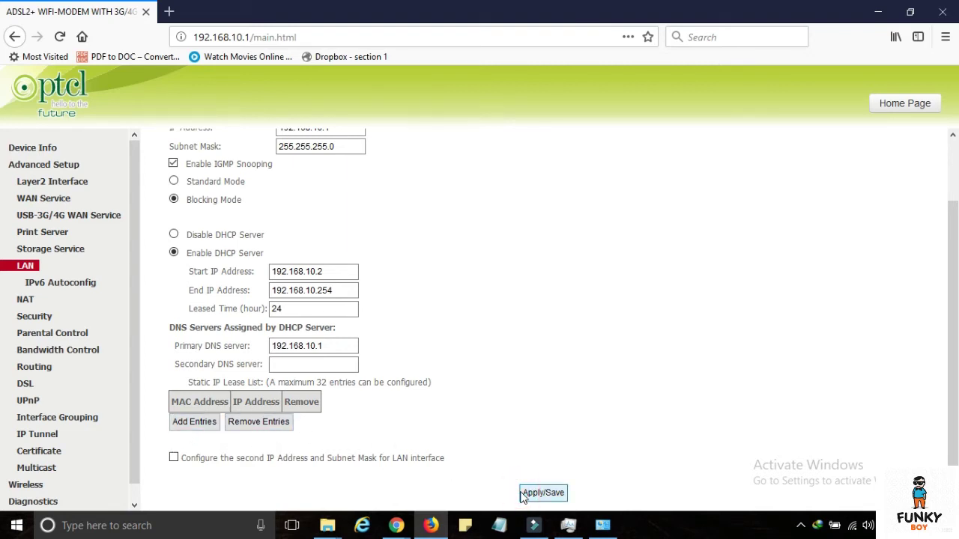
{"action": "scroll", "coordinate": [577, 325], "scroll_direction": "down", "scroll_amount": 2}
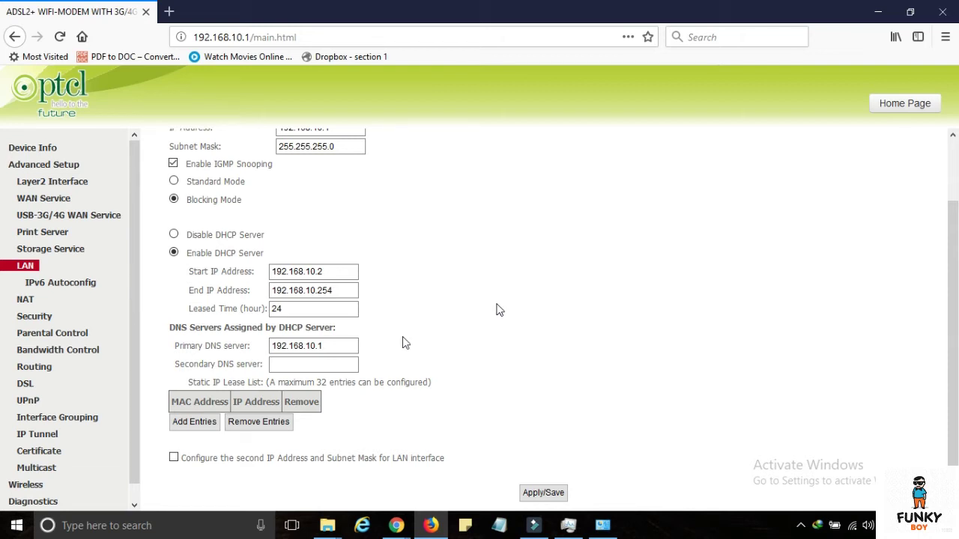
- Delete the DEMO bandwidth rule and apply with Bandwidth Control switched off
{"action": "left_click", "coordinate": [43, 355]}
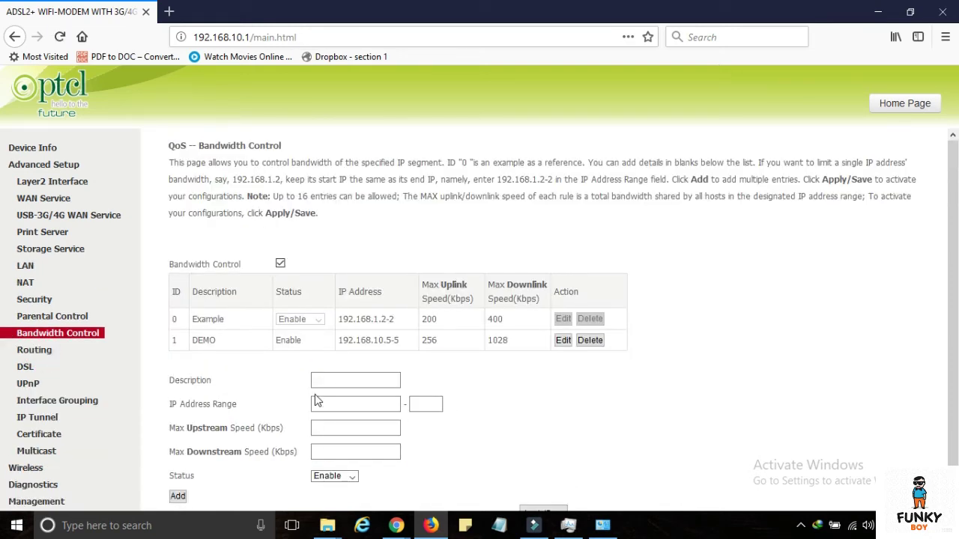
{"action": "left_click", "coordinate": [590, 340]}
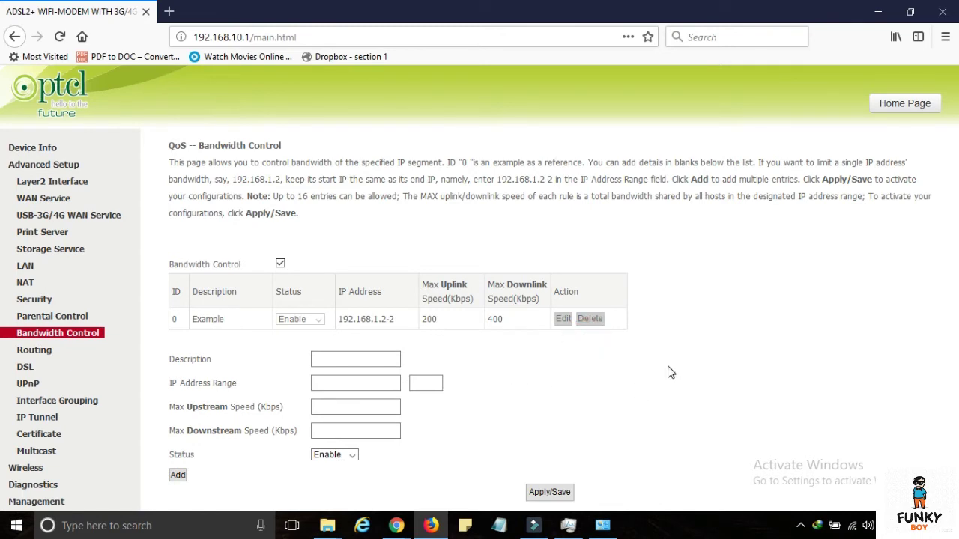
{"action": "left_click", "coordinate": [280, 264]}
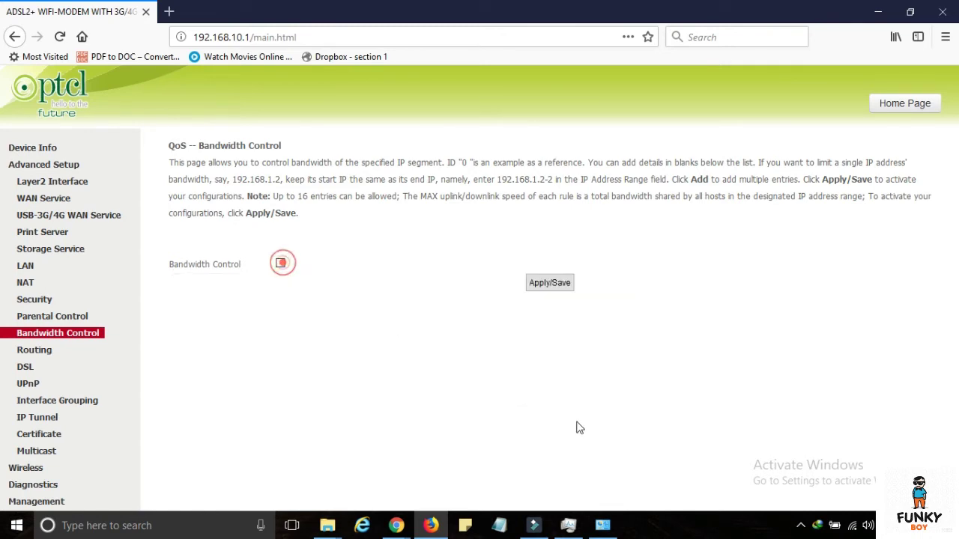
{"action": "left_click", "coordinate": [558, 284]}
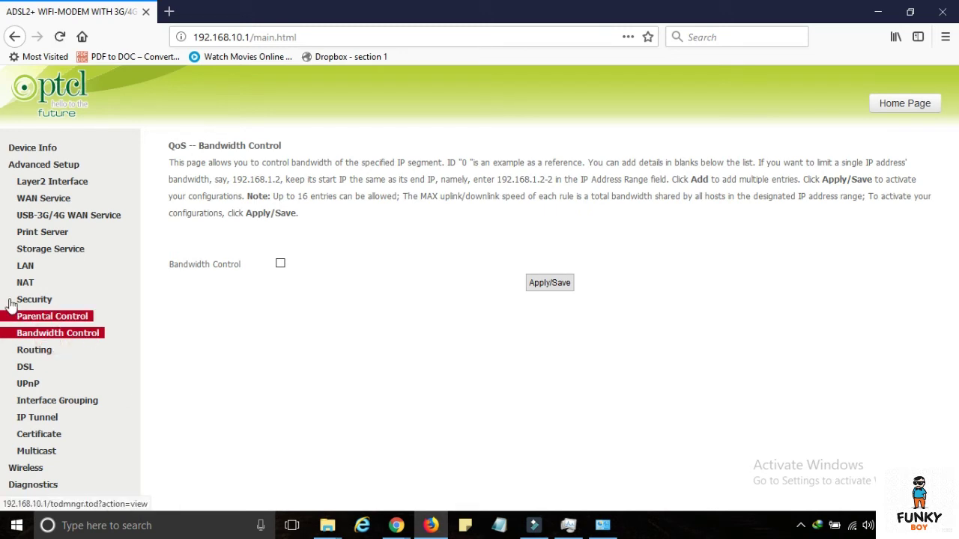
- Return to Bandwidth Control, delete DEMO again, save, and leave Bandwidth Control enabled
{"action": "left_click", "coordinate": [24, 264]}
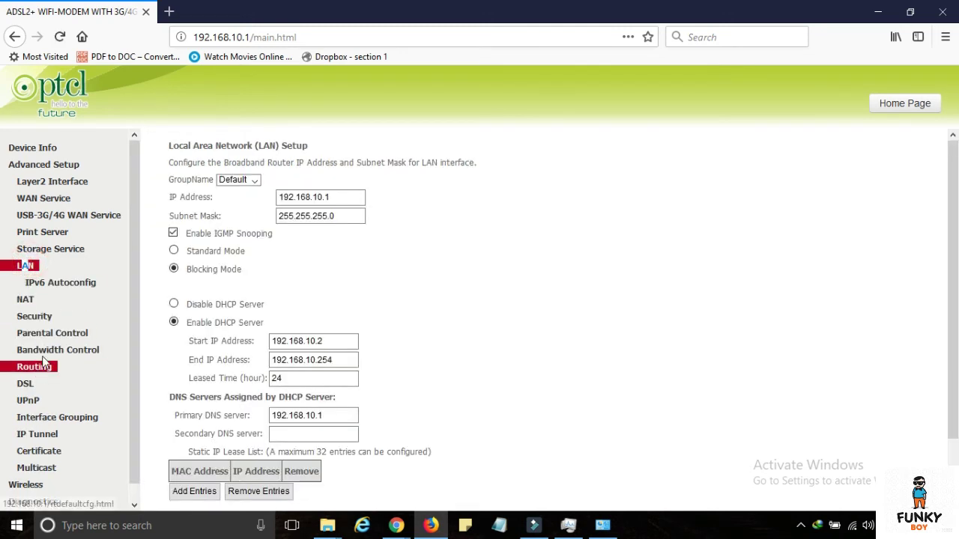
{"action": "left_click", "coordinate": [49, 350]}
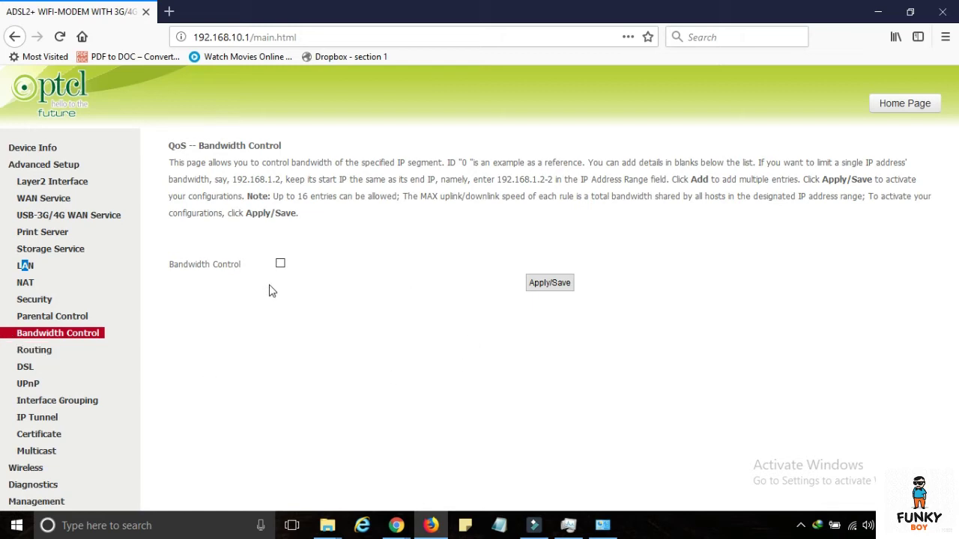
{"action": "left_click", "coordinate": [280, 264]}
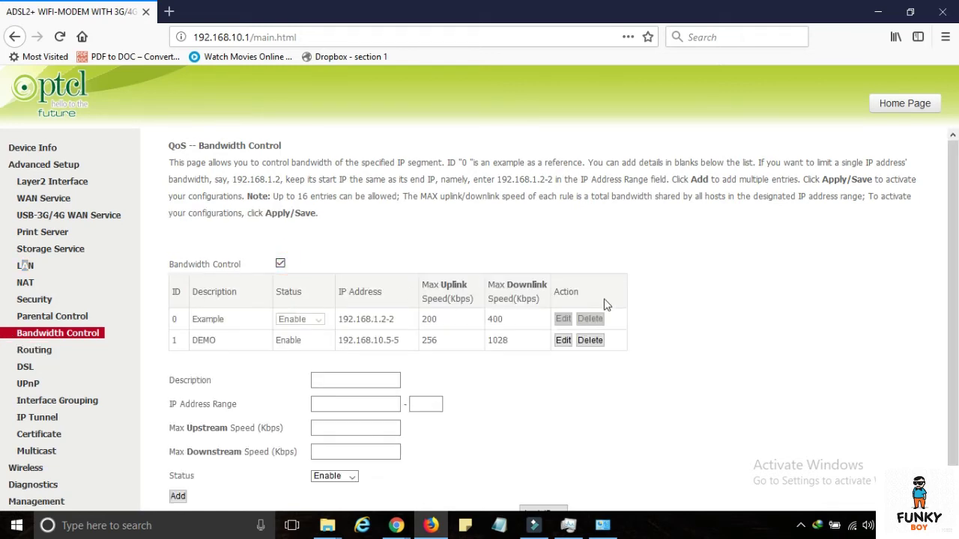
{"action": "scroll", "coordinate": [614, 311], "scroll_direction": "down", "scroll_amount": 1}
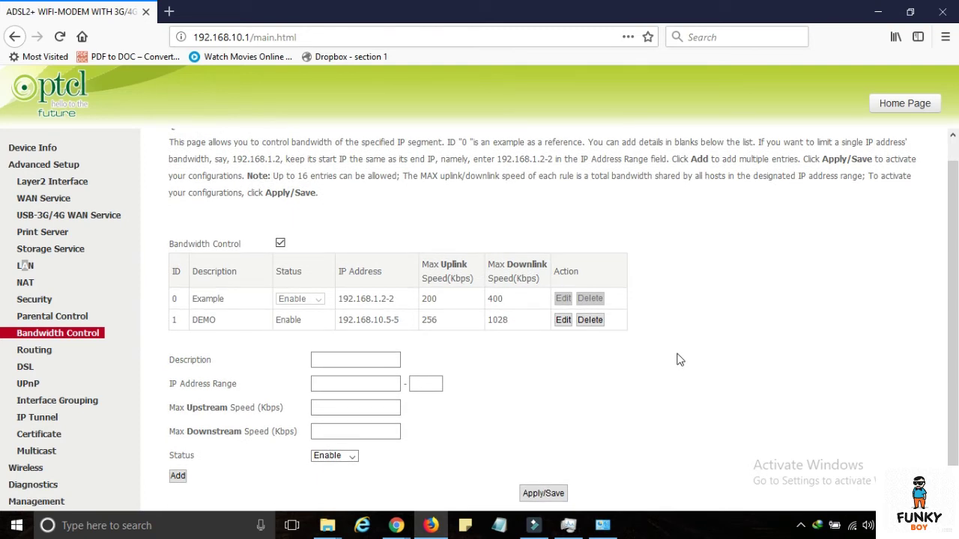
{"action": "left_click", "coordinate": [589, 320]}
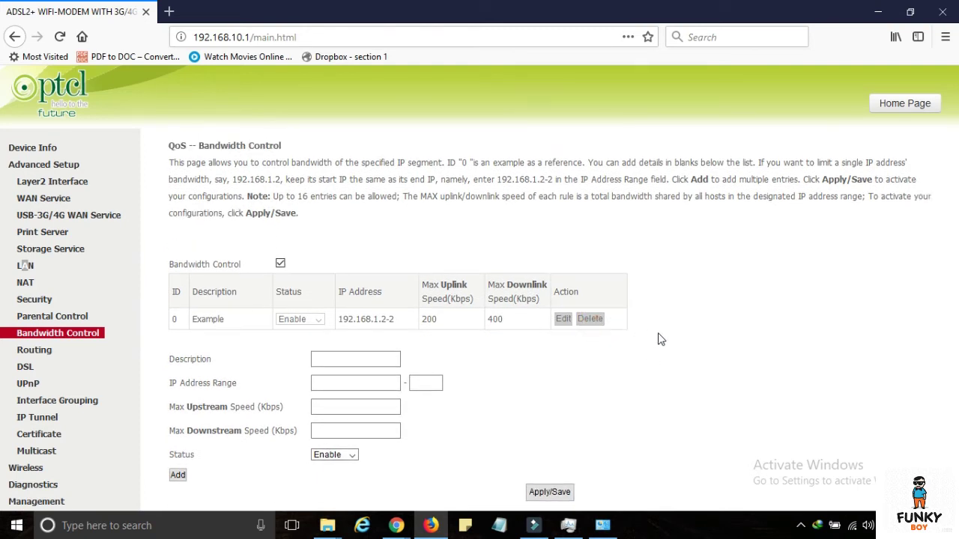
{"action": "left_click", "coordinate": [564, 498]}
{"action": "left_click", "coordinate": [280, 263]}
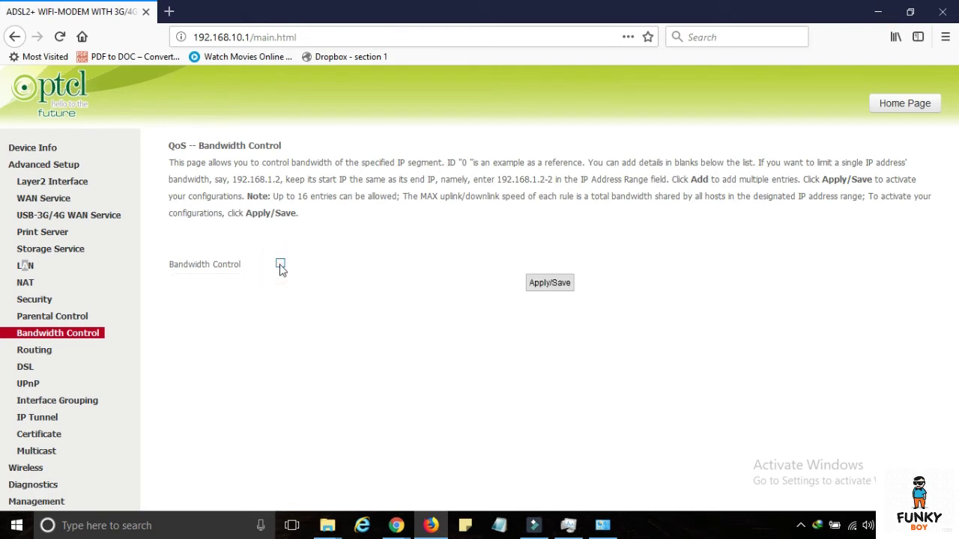
{"action": "left_click", "coordinate": [280, 264]}
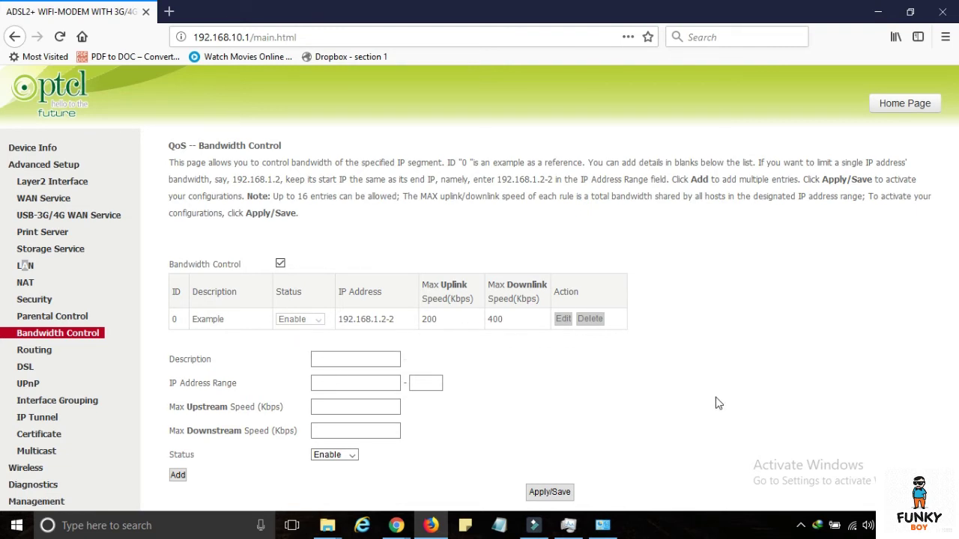
- Enter description 'TEST 1' and IP range 192.168.10.20 to 20
{"action": "left_click", "coordinate": [357, 359]}
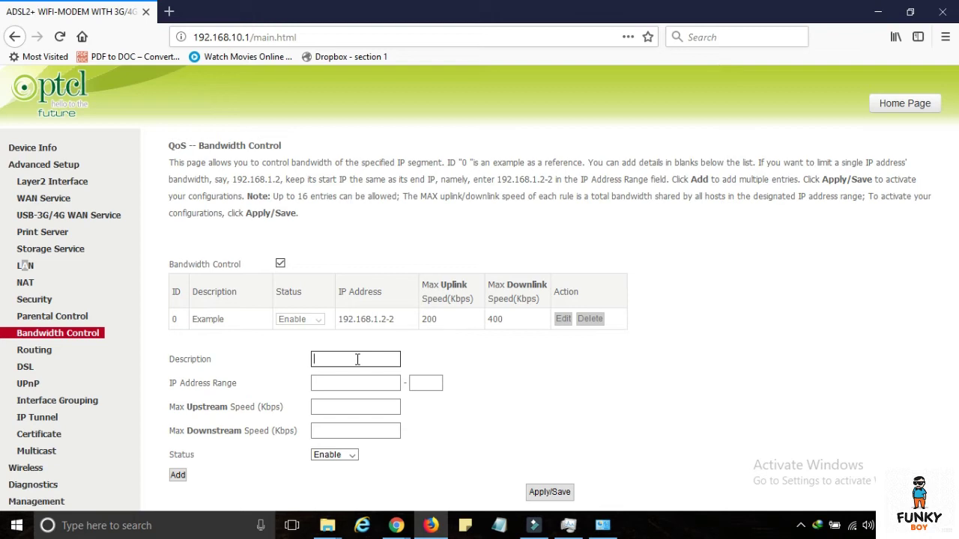
{"action": "type", "text": "TEST 1"}
{"action": "left_click", "coordinate": [354, 382]}
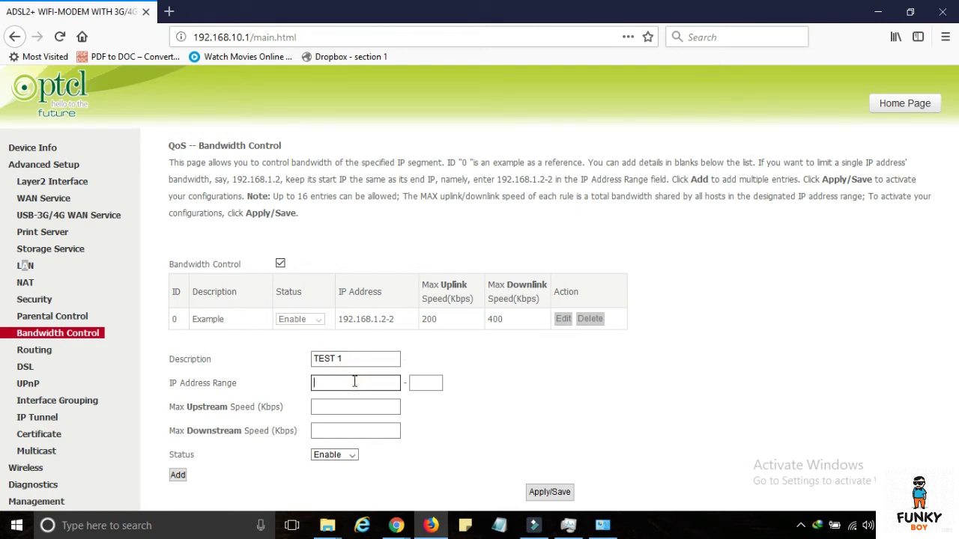
{"action": "type", "text": "192.168.10"}
{"action": "type", "text": "."}
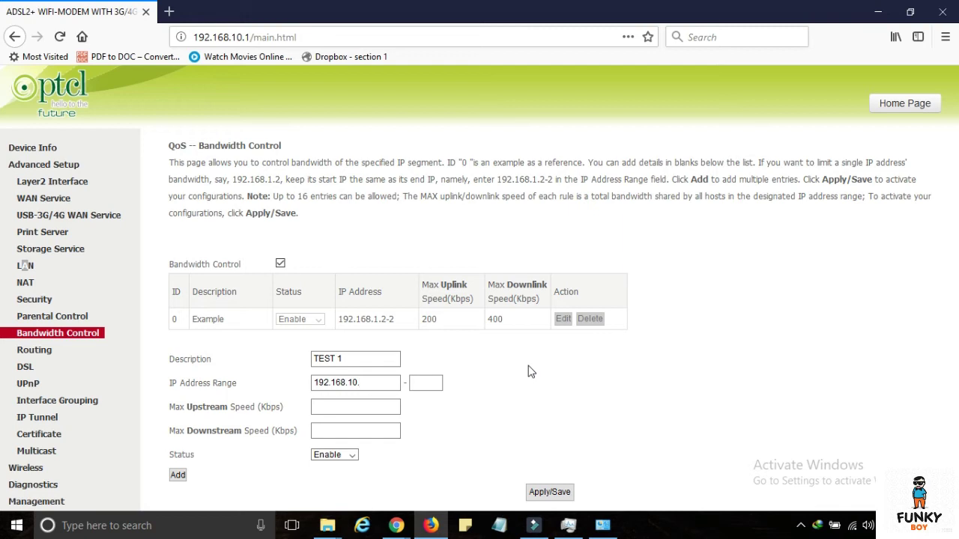
{"action": "type", "text": "20"}
{"action": "left_click", "coordinate": [421, 382]}
{"action": "type", "text": "20"}
{"action": "left_click", "coordinate": [628, 386]}
- Point out the upstream and downstream speed labels, briefly opening and closing the page inspector
{"action": "left_click", "coordinate": [377, 406]}
{"action": "left_click_drag", "start_coordinate": [165, 407], "coordinate": [292, 410]}
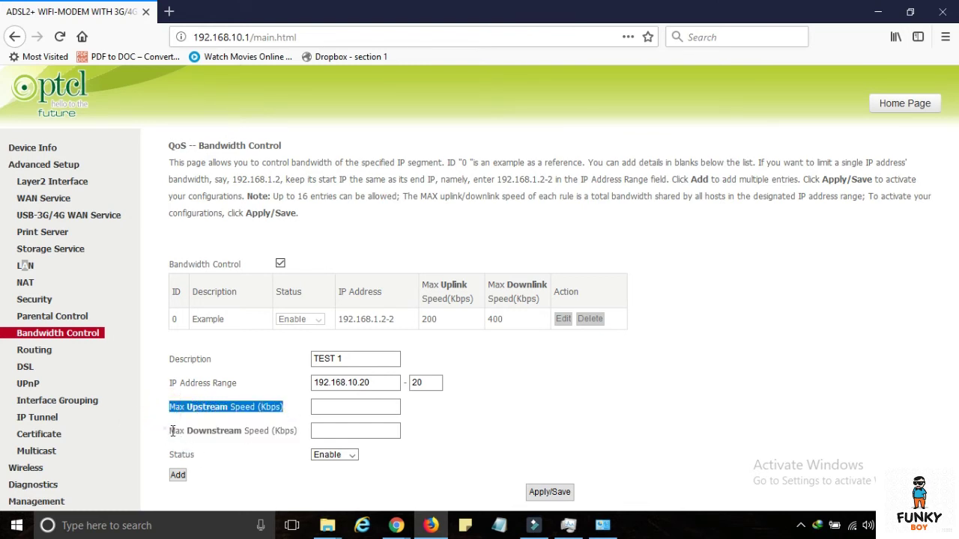
{"action": "left_click_drag", "start_coordinate": [170, 431], "coordinate": [304, 438]}
{"action": "left_click", "coordinate": [302, 414]}
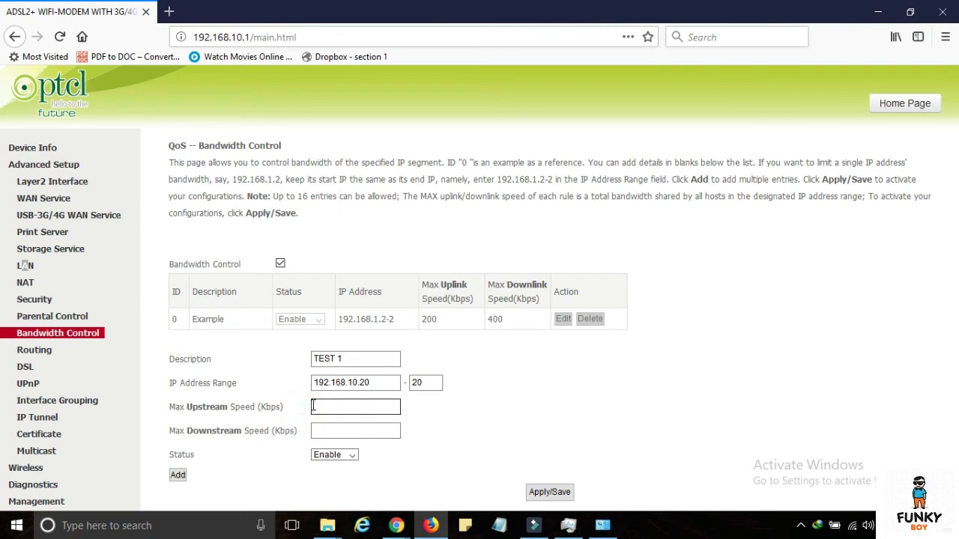
{"action": "right_click", "coordinate": [379, 416]}
{"action": "left_click", "coordinate": [400, 407]}
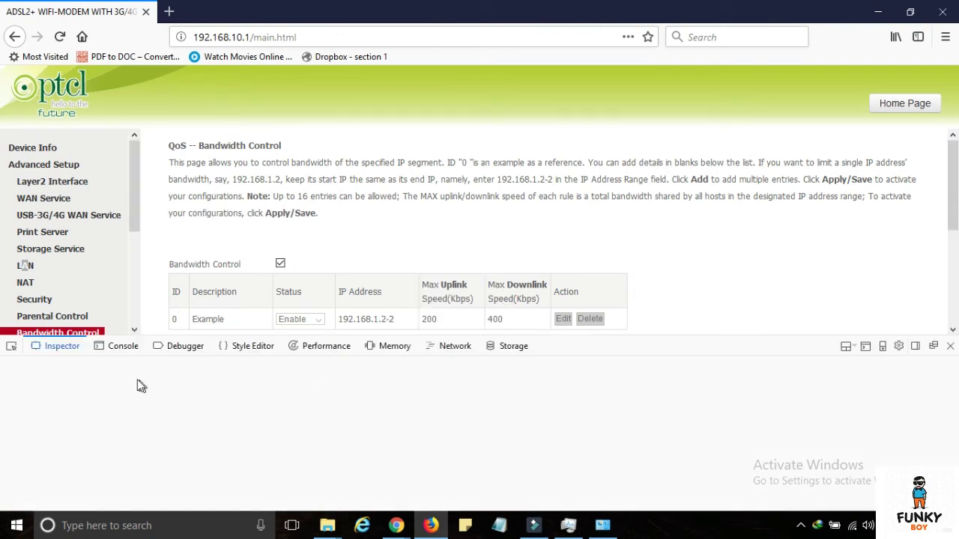
{"action": "left_click", "coordinate": [950, 346]}
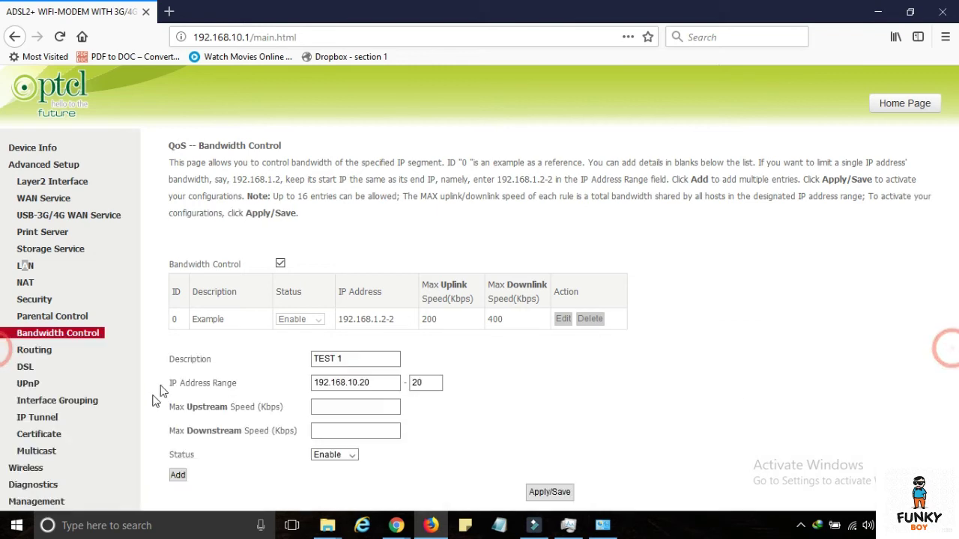
- Try speed values 256/1026, then 220/205 Kbps, in the upstream and downstream fields
{"action": "left_click", "coordinate": [350, 406]}
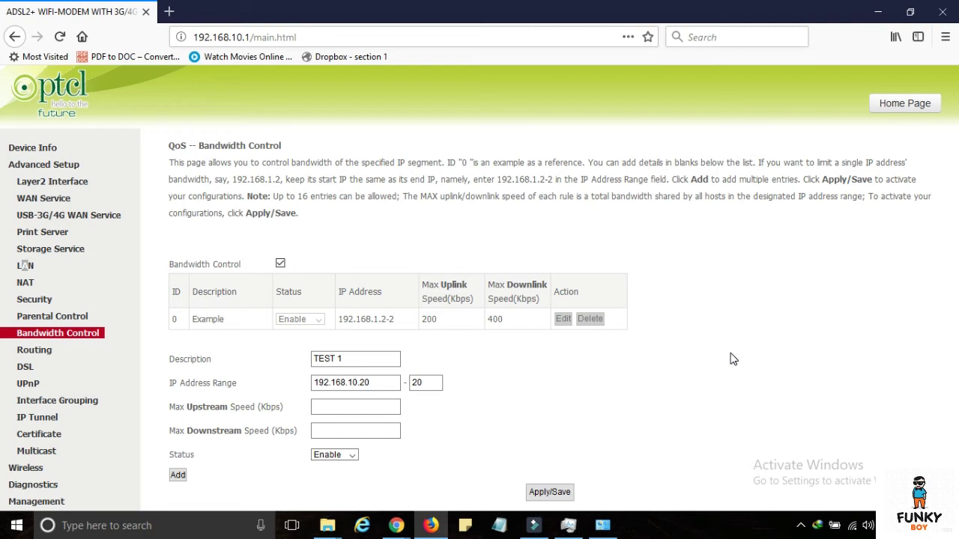
{"action": "type", "text": "256"}
{"action": "left_click", "coordinate": [393, 432]}
{"action": "type", "text": "1026"}
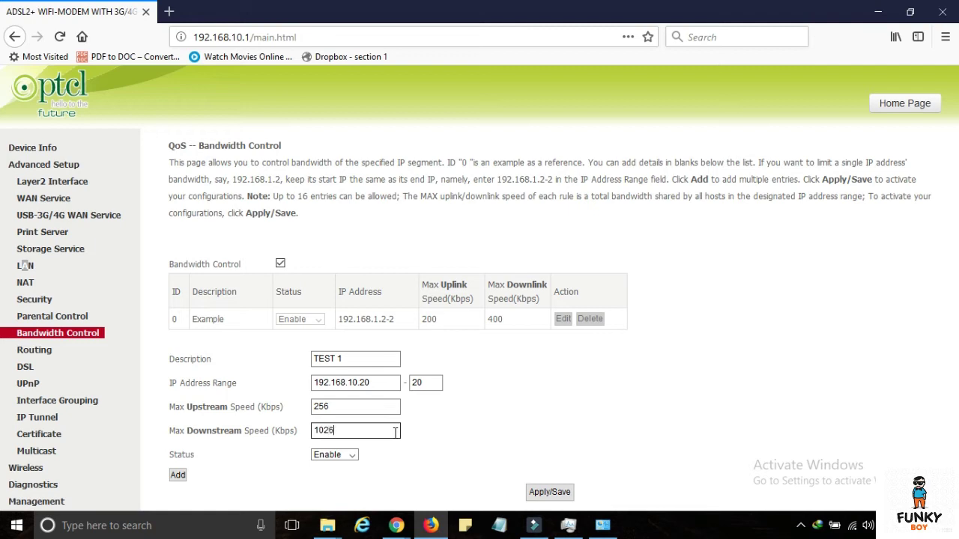
{"action": "double_click", "coordinate": [349, 407]}
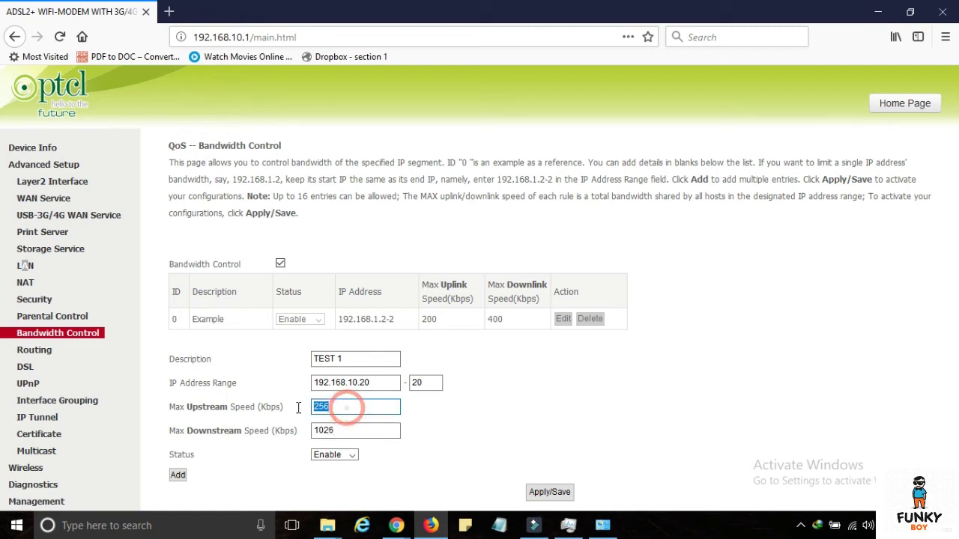
{"action": "type", "text": "2"}
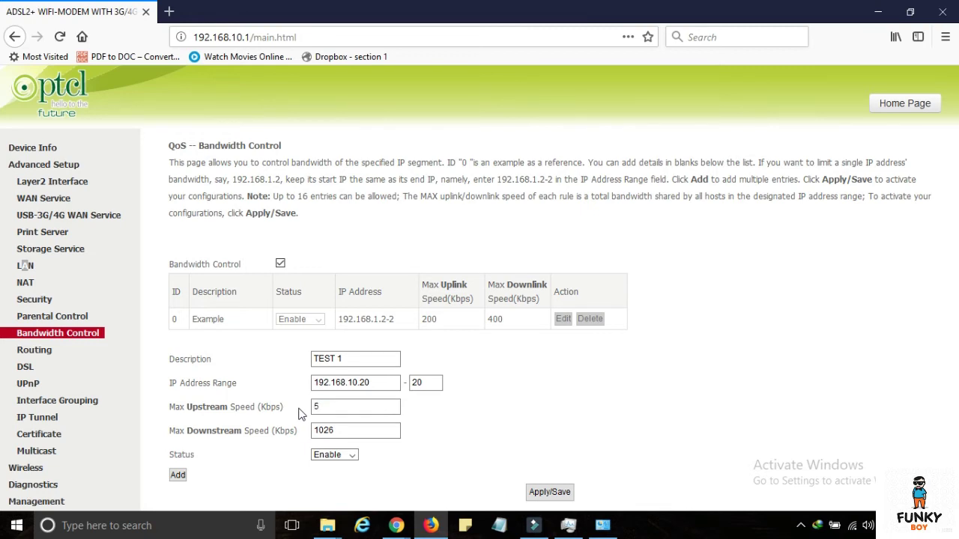
{"action": "type", "text": "20"}
{"action": "double_click", "coordinate": [358, 430]}
{"action": "type", "text": "205"}
- Settle the speeds at upstream 256 and downstream 1028 Kbps
{"action": "double_click", "coordinate": [347, 404]}
{"action": "type", "text": "1"}
{"action": "key", "text": "Tab"}
{"action": "type", "text": "4"}
{"action": "double_click", "coordinate": [343, 407]}
{"action": "type", "text": "256"}
{"action": "key", "text": "Tab"}
{"action": "type", "text": "1028"}
- Keep status Enable, try adding the TEST 1 rule, and dismiss the invalid-description alert
{"action": "left_click", "coordinate": [330, 455]}
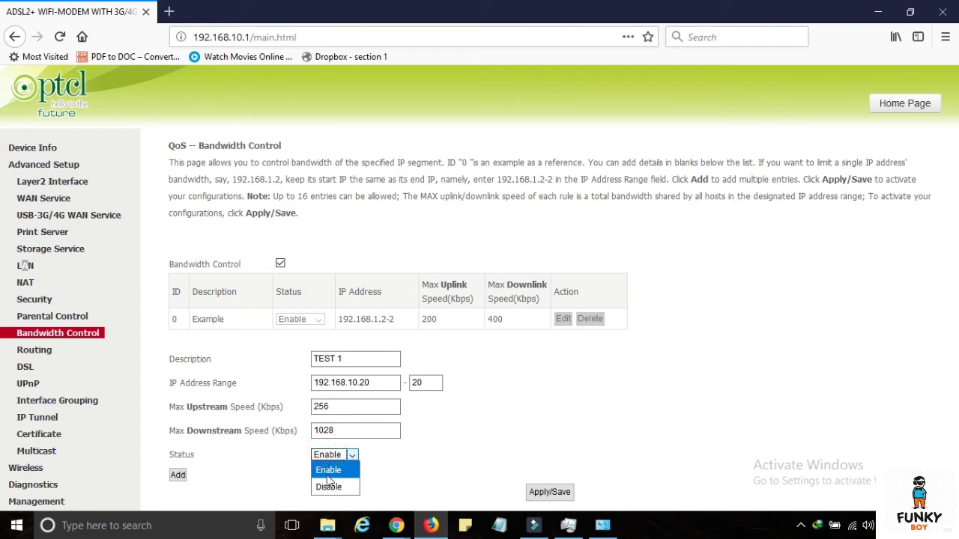
{"action": "left_click", "coordinate": [328, 470]}
{"action": "left_click", "coordinate": [178, 477]}
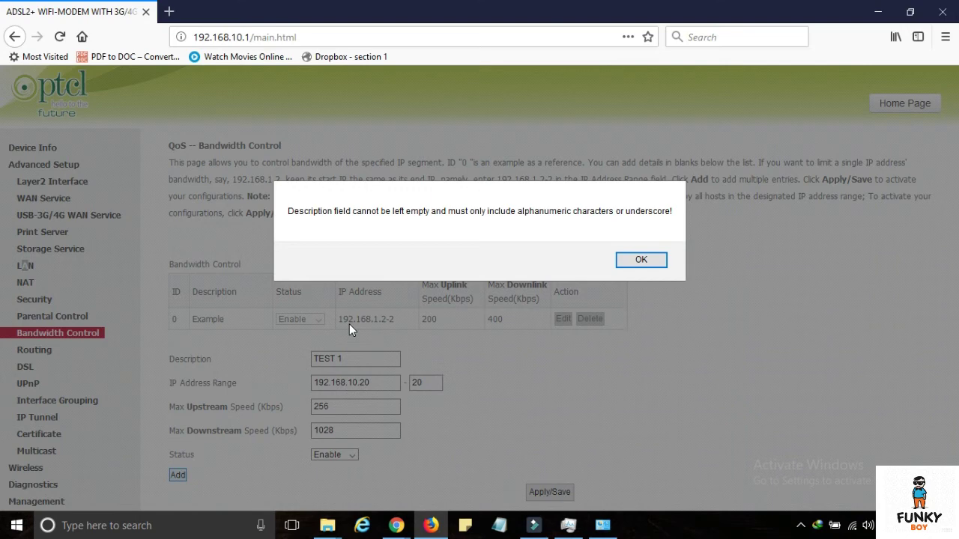
{"action": "left_click", "coordinate": [641, 261]}
- Shorten the description to TEST, retry saving, and dismiss the warning again
{"action": "left_click", "coordinate": [374, 362]}
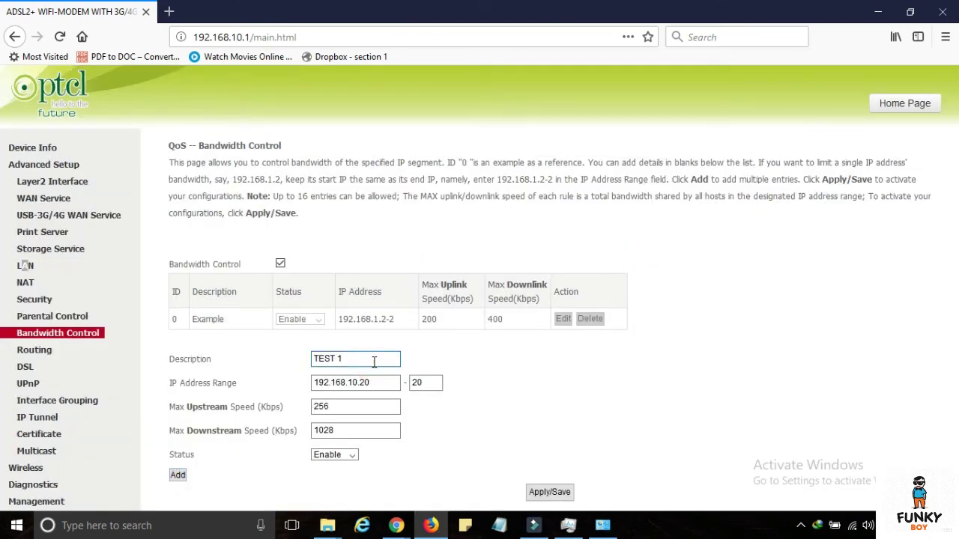
{"action": "key", "text": "BackSpace"}
{"action": "left_click", "coordinate": [552, 493]}
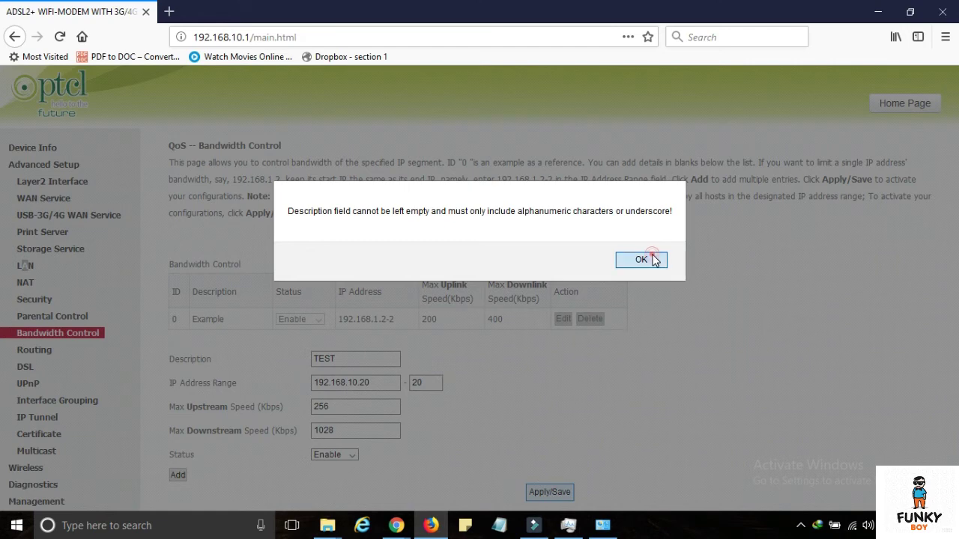
{"action": "left_click", "coordinate": [641, 260]}
{"action": "left_click", "coordinate": [349, 353]}
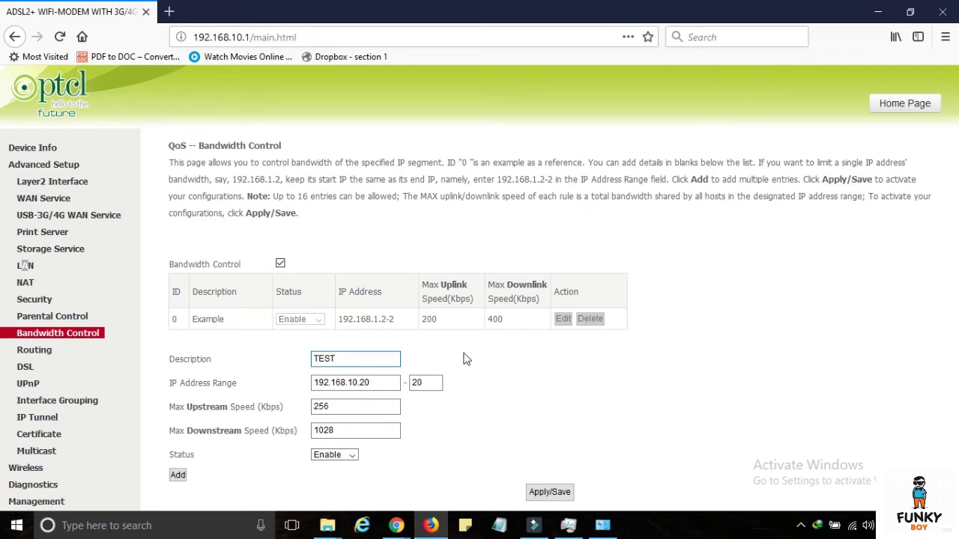
- Add the TEST rule to the table and point out its new row
{"action": "left_click", "coordinate": [179, 476]}
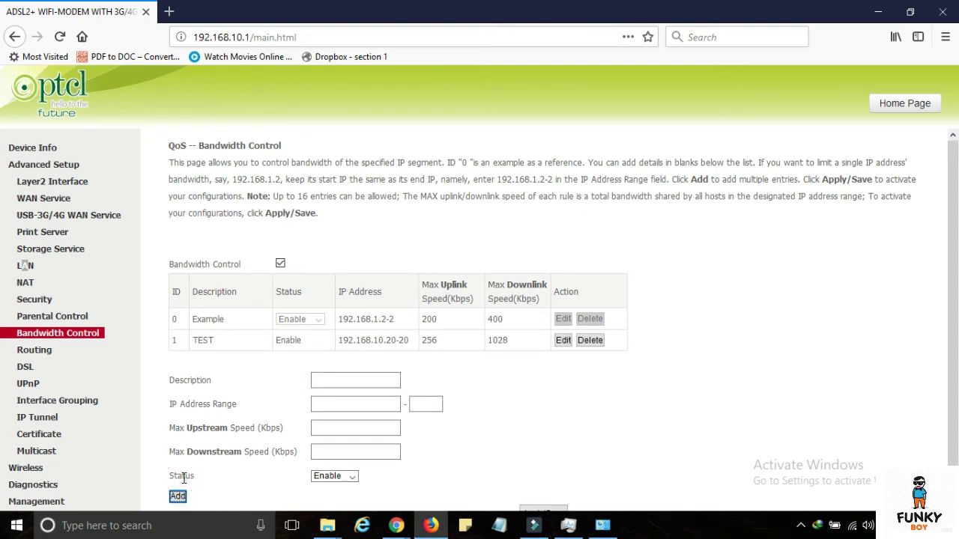
{"action": "left_click_drag", "start_coordinate": [164, 339], "coordinate": [663, 348]}
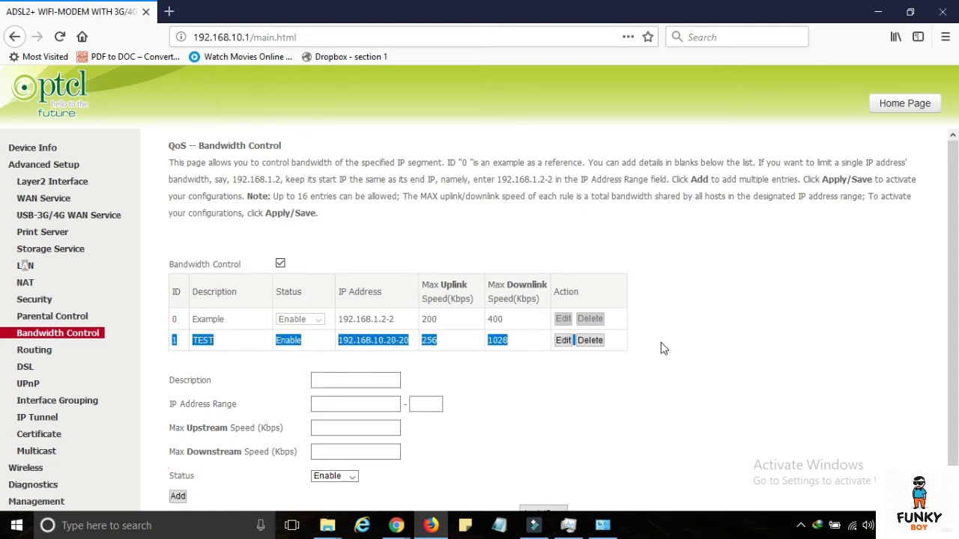
{"action": "left_click", "coordinate": [666, 347]}
{"action": "scroll", "coordinate": [665, 347], "scroll_direction": "down", "scroll_amount": 1}
- Enter a new rule with description Demo and IP range 192.168.10.21 to 21
{"action": "left_click", "coordinate": [387, 364]}
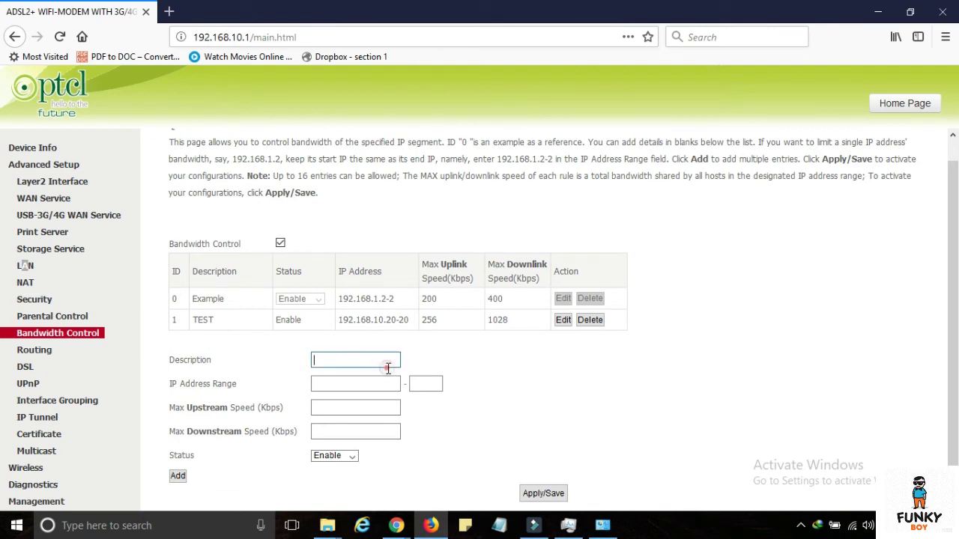
{"action": "type", "text": "Demo"}
{"action": "scroll", "coordinate": [388, 369], "scroll_direction": "up", "scroll_amount": 1}
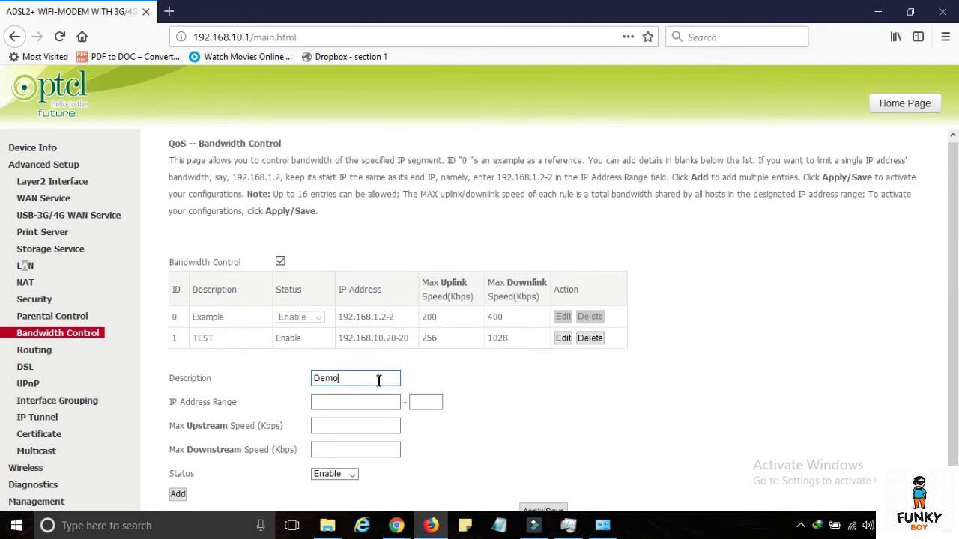
{"action": "left_click", "coordinate": [358, 405]}
{"action": "type", "text": "92.168"}
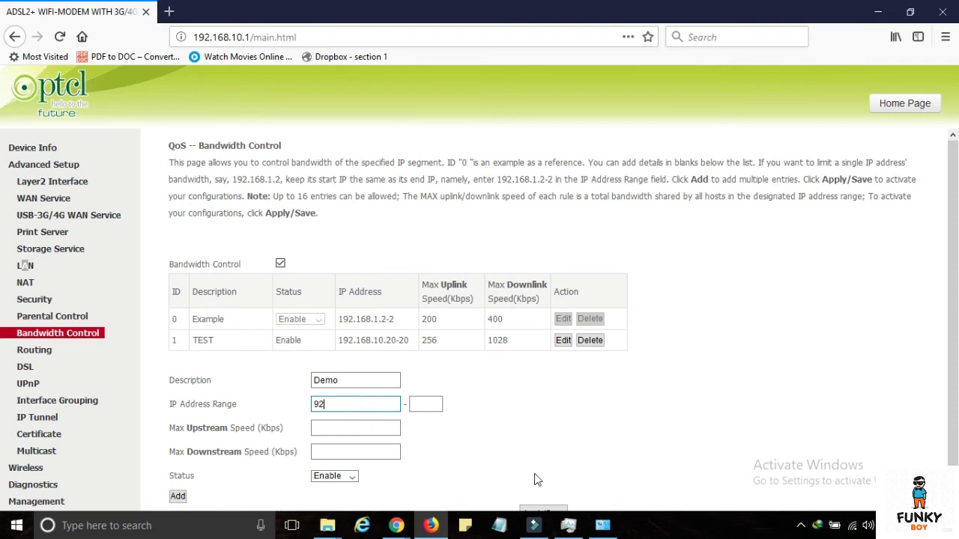
{"action": "key", "text": "BackSpace"}
{"action": "key", "text": "BackSpace"}
{"action": "key", "text": "BackSpace"}
{"action": "key", "text": "BackSpace"}
{"action": "key", "text": "BackSpace"}
{"action": "key", "text": "BackSpace"}
{"action": "type", "text": "192.168.2"}
{"action": "key", "text": "BackSpace"}
{"action": "key", "text": "BackSpace"}
{"action": "type", "text": ".10.21"}
{"action": "scroll", "coordinate": [552, 457], "scroll_direction": "down", "scroll_amount": 1}
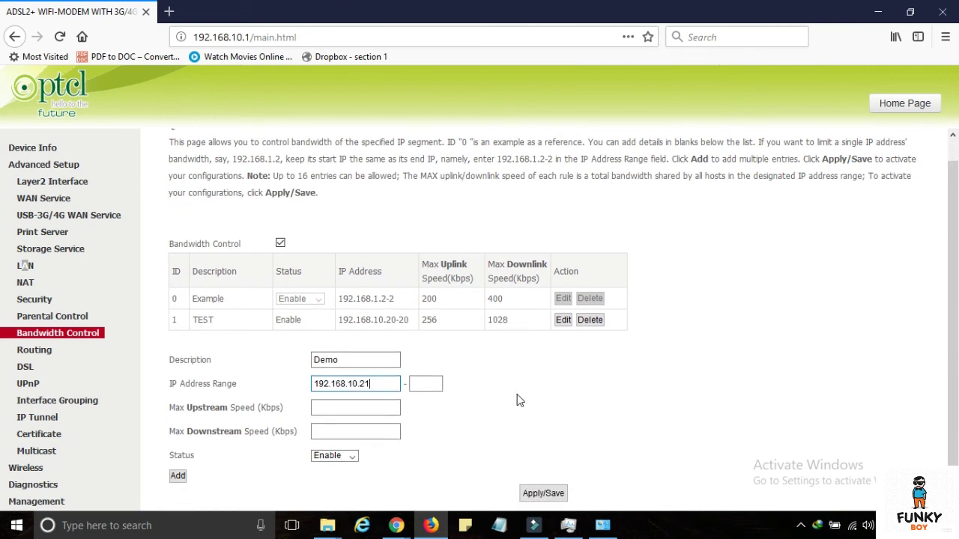
{"action": "left_click", "coordinate": [432, 383]}
{"action": "type", "text": "21"}
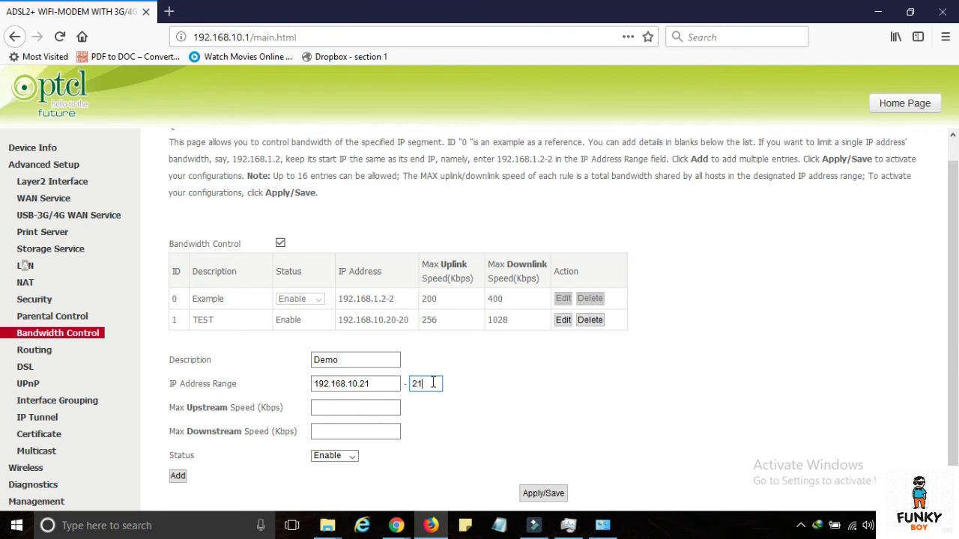
- Set Demo's speeds to upstream 512 and downstream 1560 Kbps and add it
{"action": "left_click", "coordinate": [389, 407]}
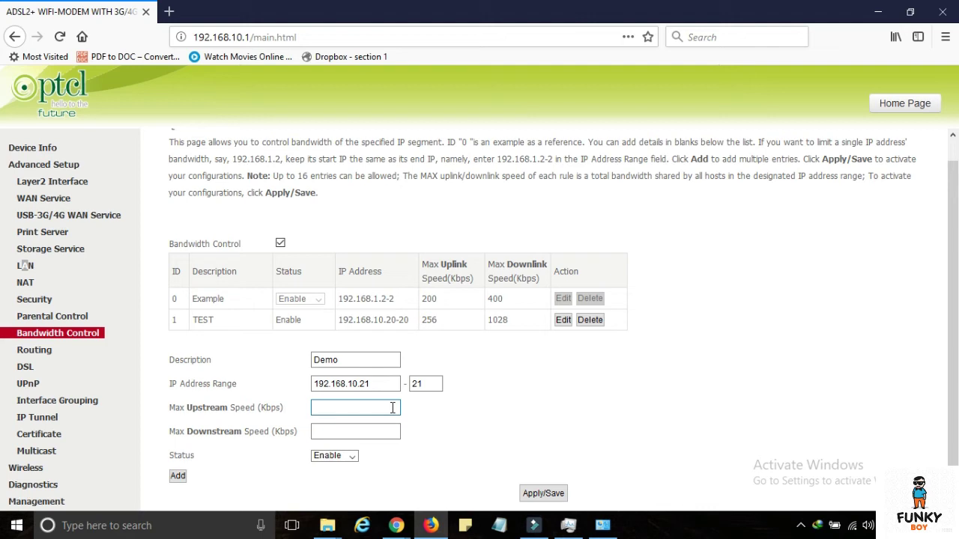
{"action": "type", "text": "256"}
{"action": "key", "text": "BackSpace"}
{"action": "key", "text": "BackSpace"}
{"action": "key", "text": "BackSpace"}
{"action": "type", "text": "512"}
{"action": "left_click", "coordinate": [382, 431]}
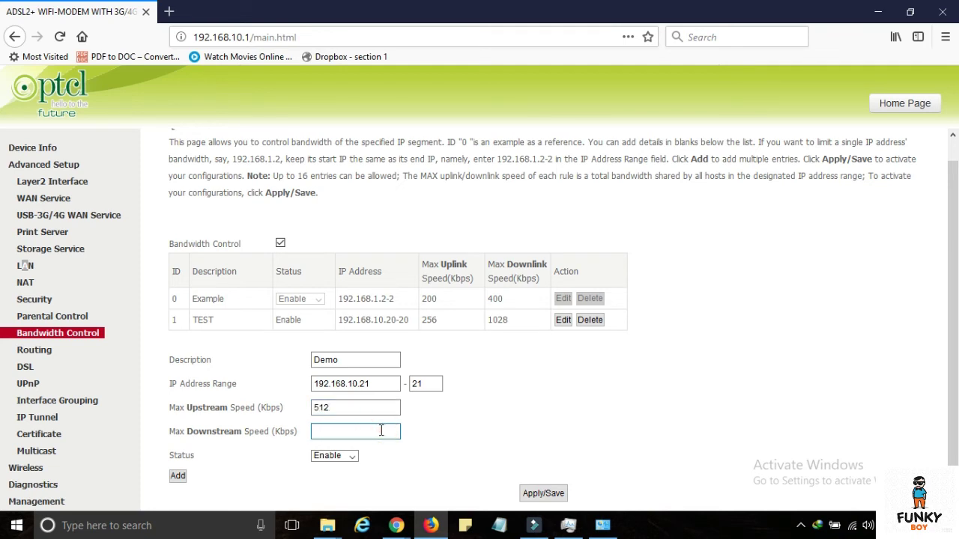
{"action": "type", "text": "1560"}
{"action": "left_click", "coordinate": [178, 475]}
{"action": "scroll", "coordinate": [484, 472], "scroll_direction": "down", "scroll_amount": 1}
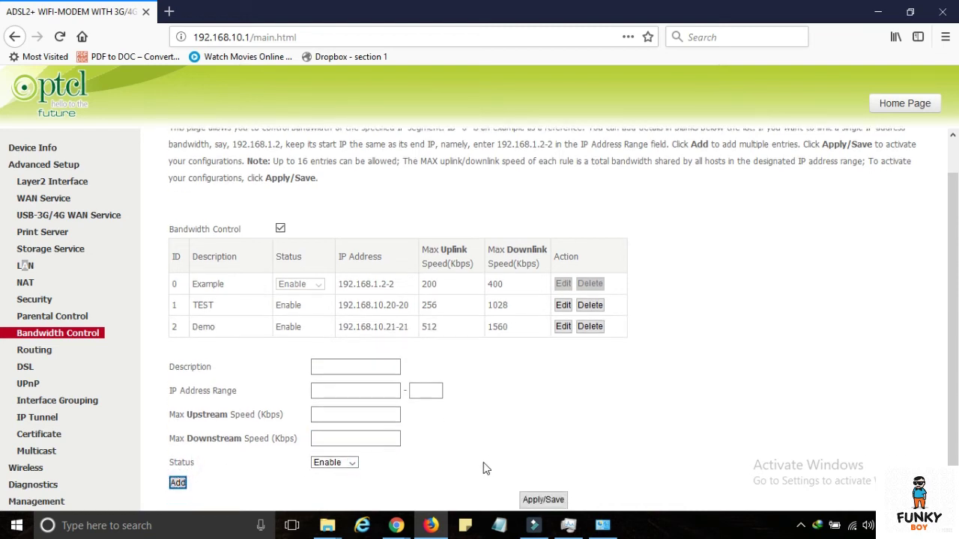
- Highlight the TEST and Demo rows' IP ranges, 192.168.10.20 and 192.168.10.21, to compare them
{"action": "left_click_drag", "start_coordinate": [162, 321], "coordinate": [510, 326]}
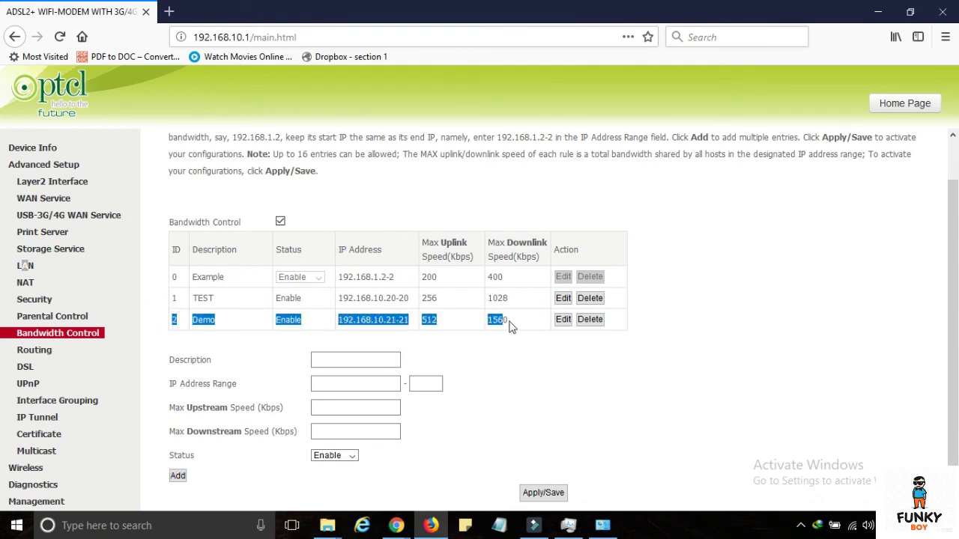
{"action": "left_click", "coordinate": [536, 363]}
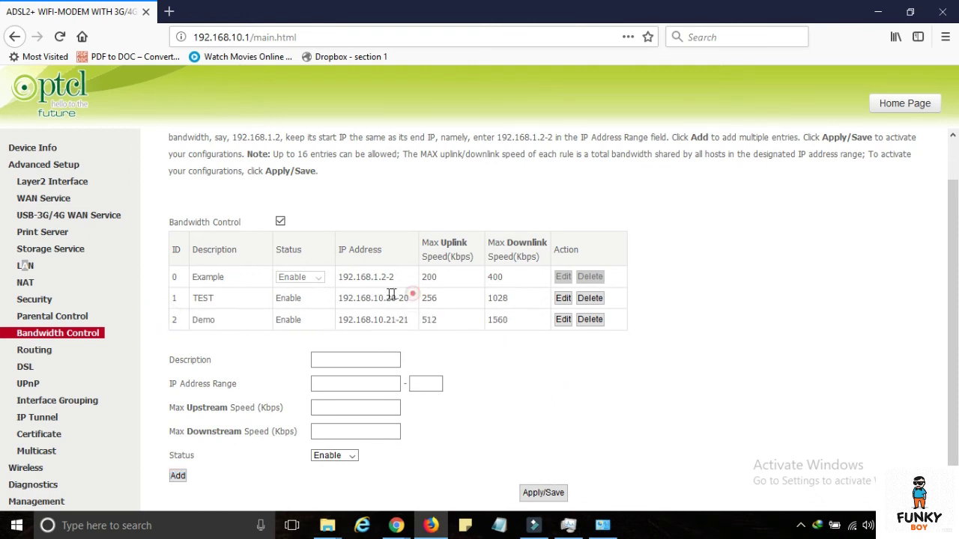
{"action": "left_click_drag", "start_coordinate": [411, 296], "coordinate": [332, 305]}
{"action": "left_click_drag", "start_coordinate": [409, 320], "coordinate": [339, 320]}
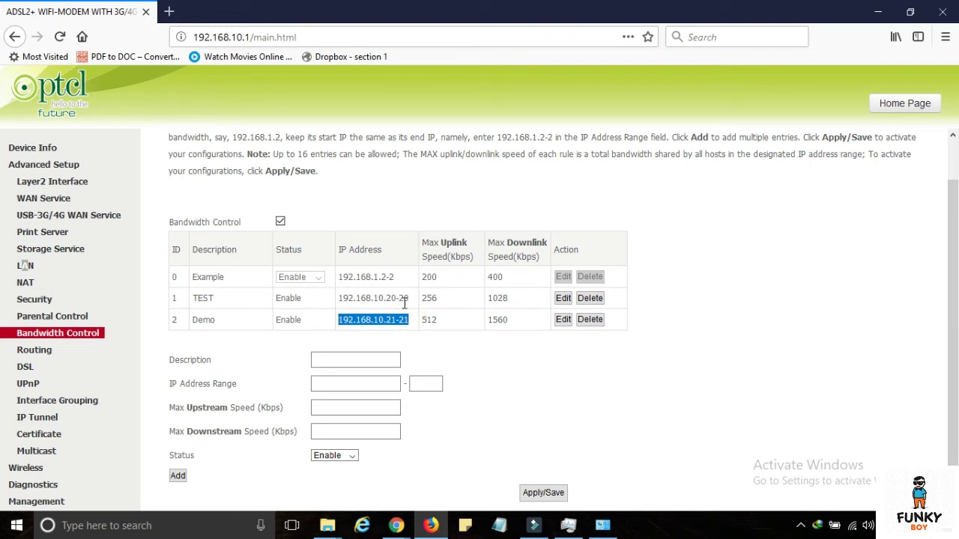
{"action": "left_click_drag", "start_coordinate": [406, 298], "coordinate": [353, 299]}
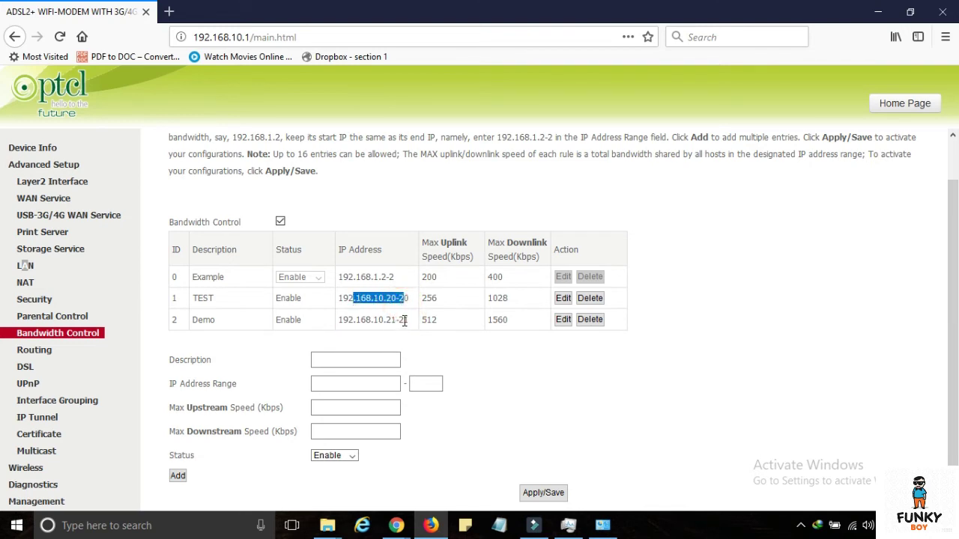
{"action": "left_click_drag", "start_coordinate": [406, 321], "coordinate": [361, 321]}
{"action": "left_click", "coordinate": [409, 359]}
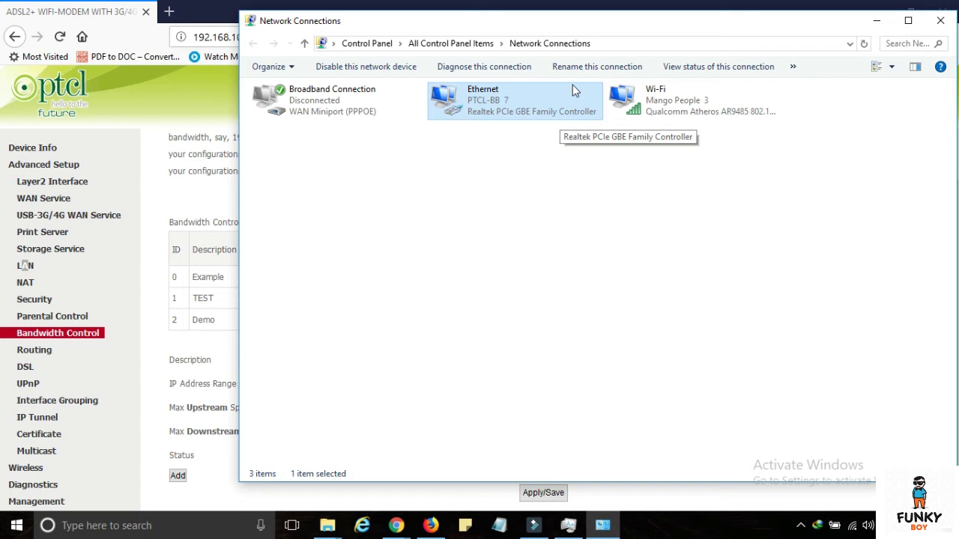
- Open the Wi-Fi connection's properties by mistake and close them
{"action": "right_click", "coordinate": [523, 110]}
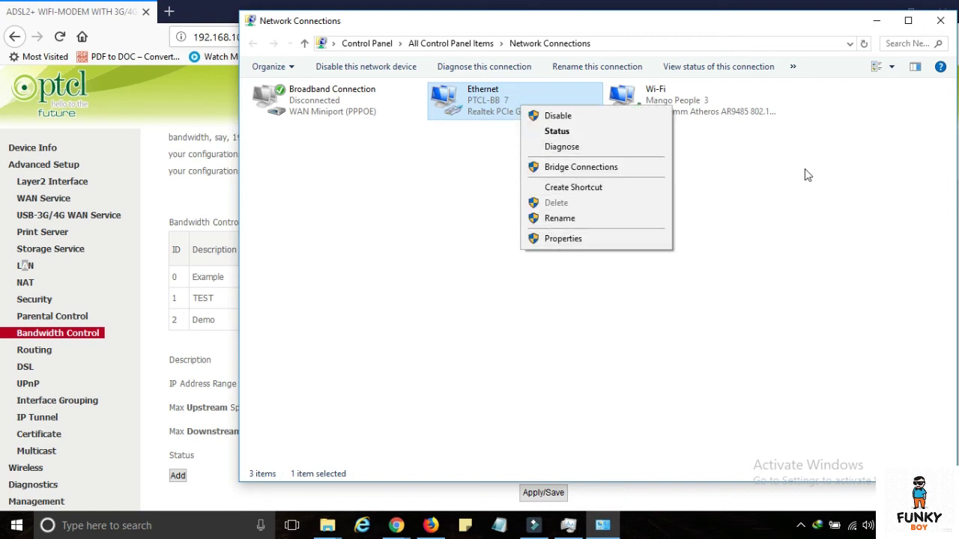
{"action": "right_click", "coordinate": [764, 110]}
{"action": "left_click", "coordinate": [789, 261]}
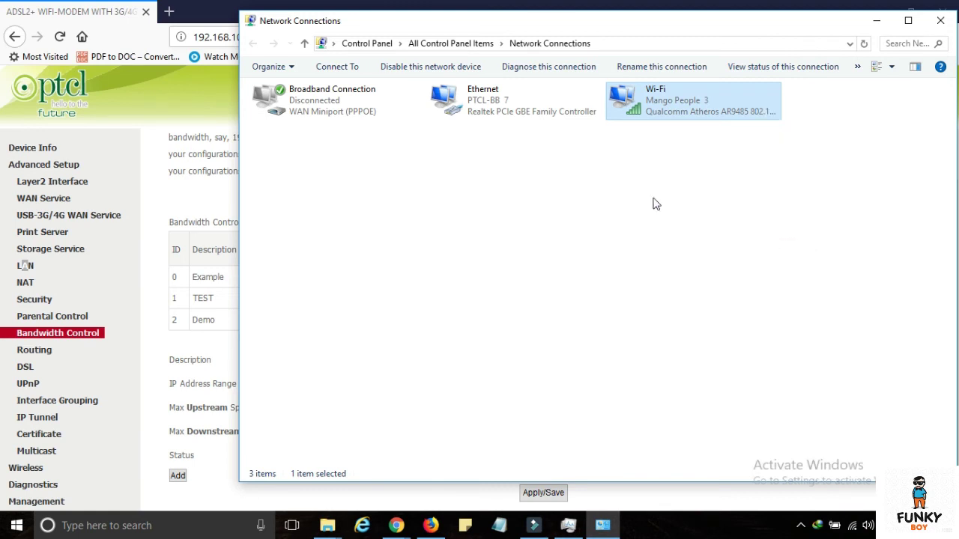
{"action": "left_click", "coordinate": [499, 78]}
- Switch Ethernet's IPv4 to 'Use the following IP address' and return to the router page
{"action": "right_click", "coordinate": [498, 97]}
{"action": "left_click", "coordinate": [567, 239]}
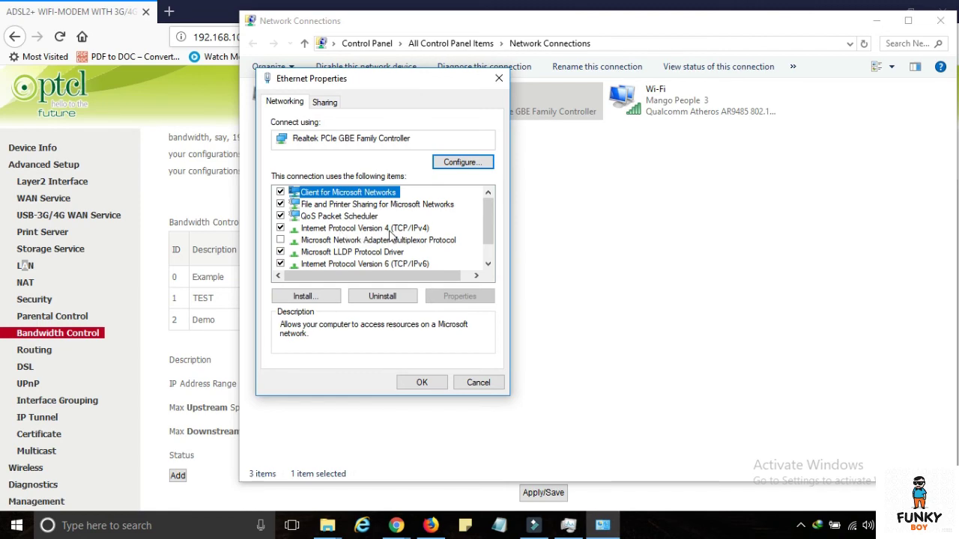
{"action": "double_click", "coordinate": [389, 228]}
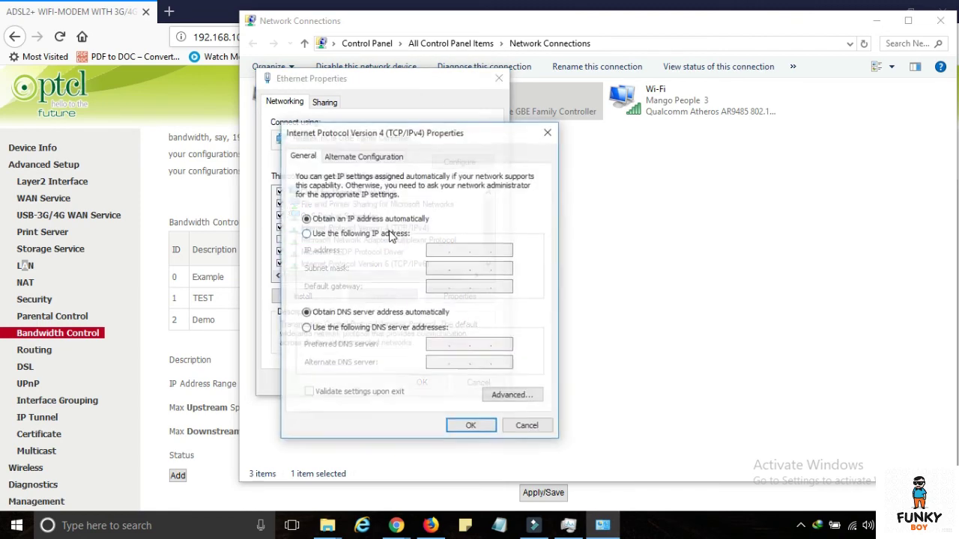
{"action": "left_click_drag", "start_coordinate": [431, 130], "coordinate": [742, 76]}
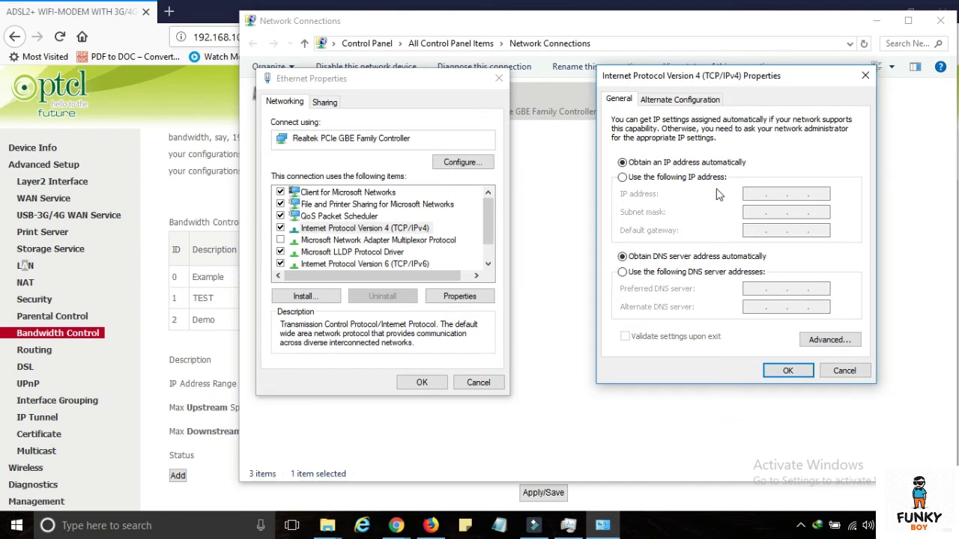
{"action": "left_click", "coordinate": [692, 179]}
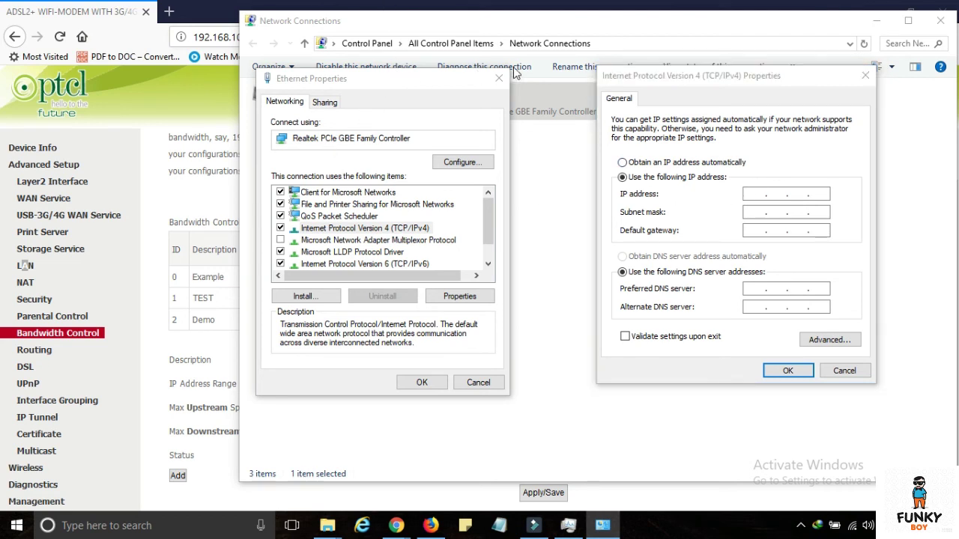
{"action": "left_click", "coordinate": [194, 99]}
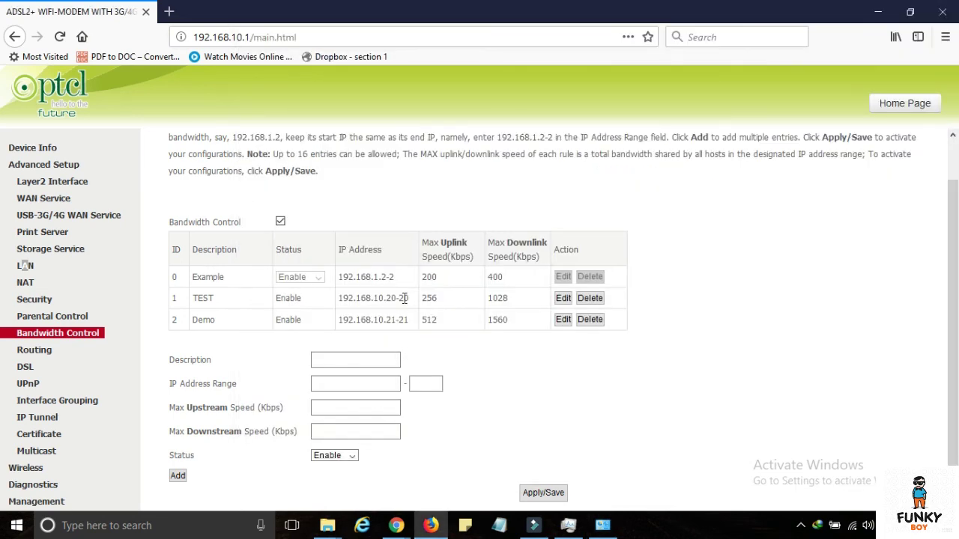
- Close the unsaved IPv4 and Ethernet Properties dialogs and open the Ethernet Status window
{"action": "left_click_drag", "start_coordinate": [408, 299], "coordinate": [289, 297]}
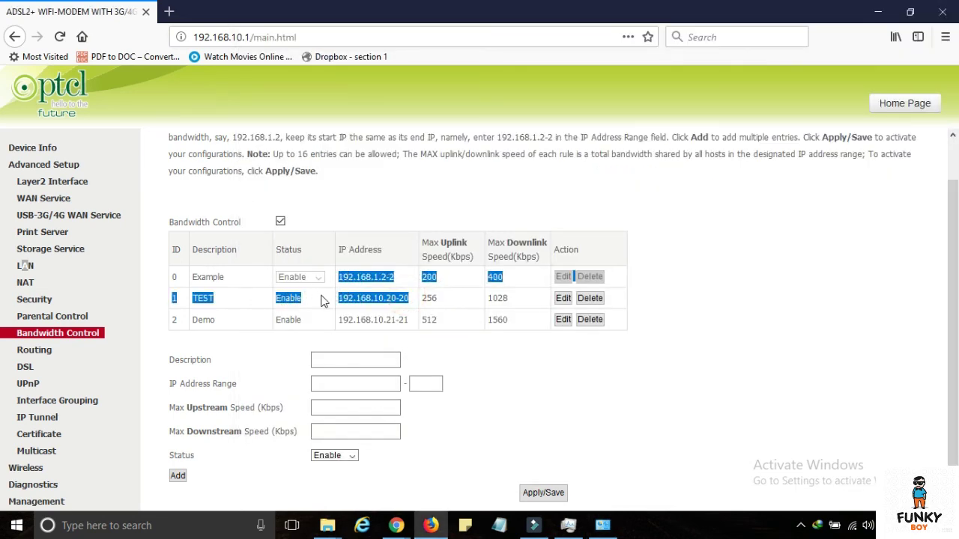
{"action": "left_click", "coordinate": [321, 296]}
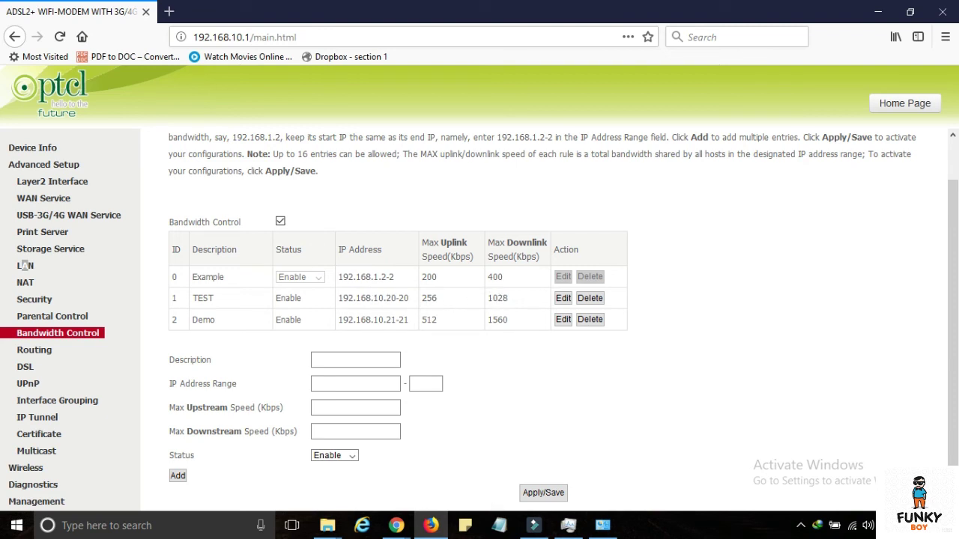
{"action": "left_click", "coordinate": [603, 525]}
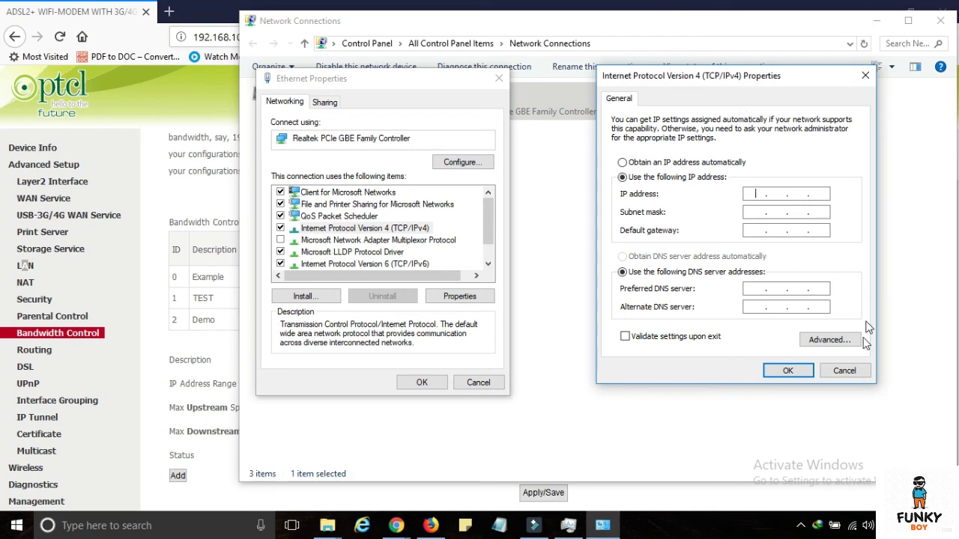
{"action": "left_click", "coordinate": [844, 370]}
{"action": "left_click", "coordinate": [499, 78]}
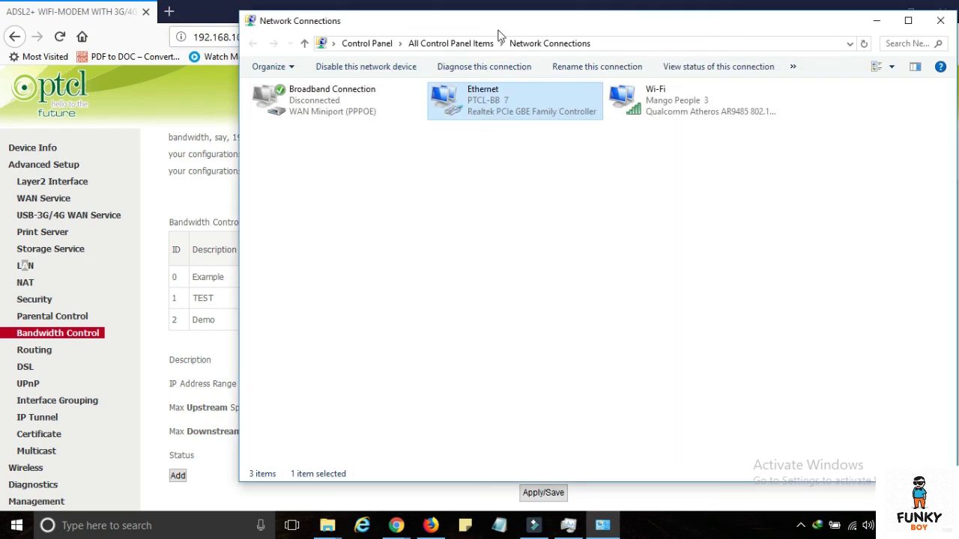
{"action": "left_click_drag", "start_coordinate": [502, 21], "coordinate": [821, 57]}
{"action": "double_click", "coordinate": [820, 154]}
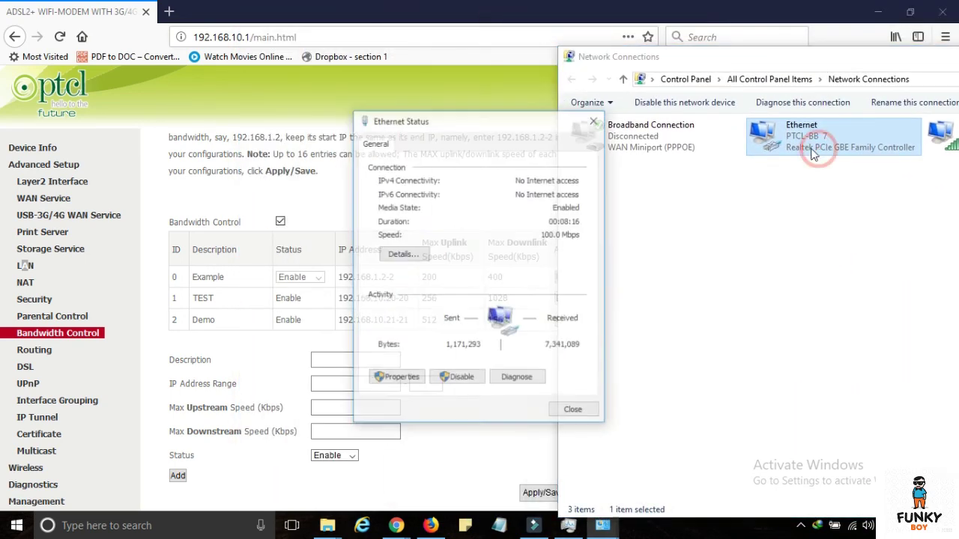
- From Ethernet Status, reopen TCP/IPv4 properties and select 'Use the following IP address'
{"action": "left_click_drag", "start_coordinate": [408, 120], "coordinate": [719, 129]}
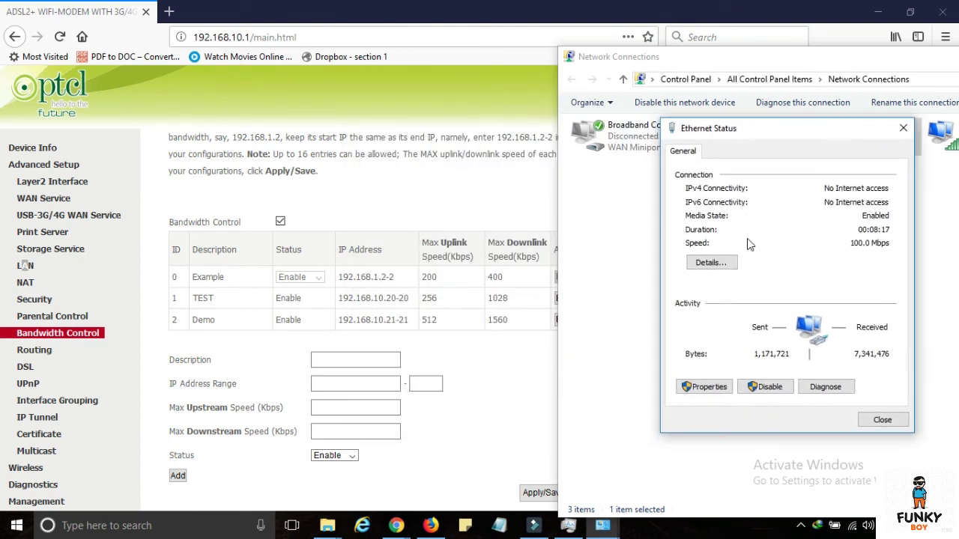
{"action": "left_click", "coordinate": [709, 387]}
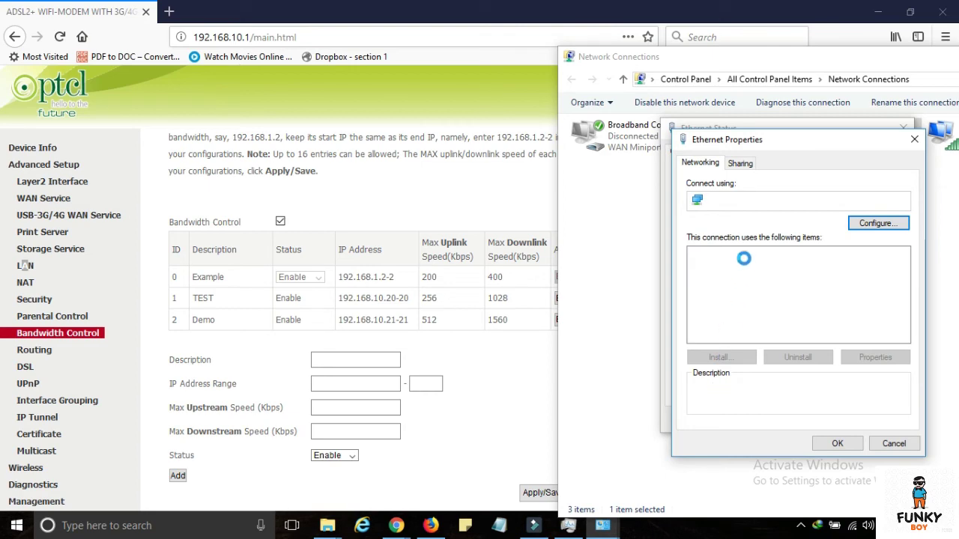
{"action": "left_click_drag", "start_coordinate": [747, 142], "coordinate": [739, 89]}
{"action": "double_click", "coordinate": [792, 237]}
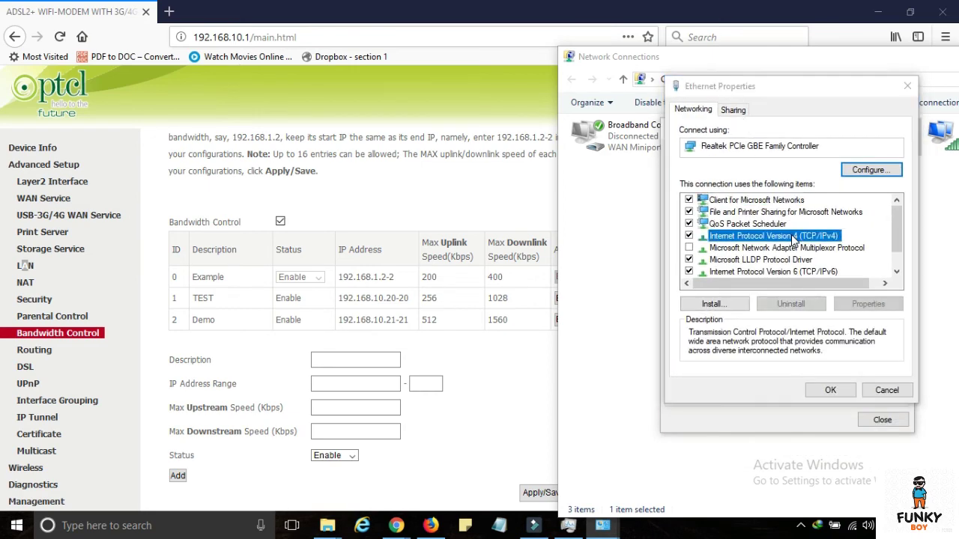
{"action": "left_click_drag", "start_coordinate": [796, 142], "coordinate": [720, 57]}
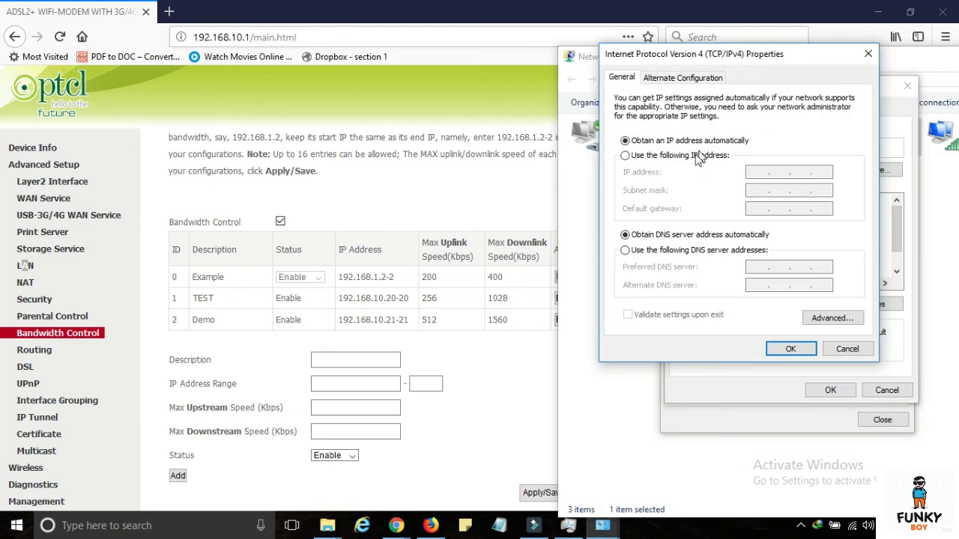
{"action": "left_click", "coordinate": [686, 158]}
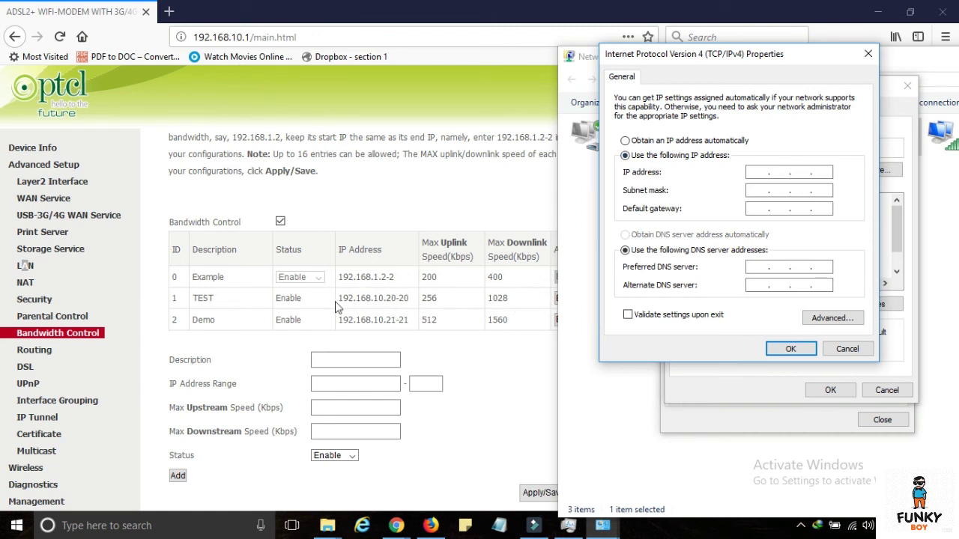
- Enter IP 192.168.10.20, mask 255.255.255.0, gateway 192.168.10.1, and confirm the warning
{"action": "left_click", "coordinate": [756, 171]}
{"action": "type", "text": "192 . "}
{"action": "type", "text": "163 . 8"}
{"action": "key", "text": "BackSpace"}
{"action": "key", "text": "BackSpace"}
{"action": "key", "text": "BackSpace"}
{"action": "type", "text": "68 . 10 . 20"}
{"action": "key", "text": "Tab"}
{"action": "key", "text": "Tab"}
{"action": "type", "text": "192 . "}
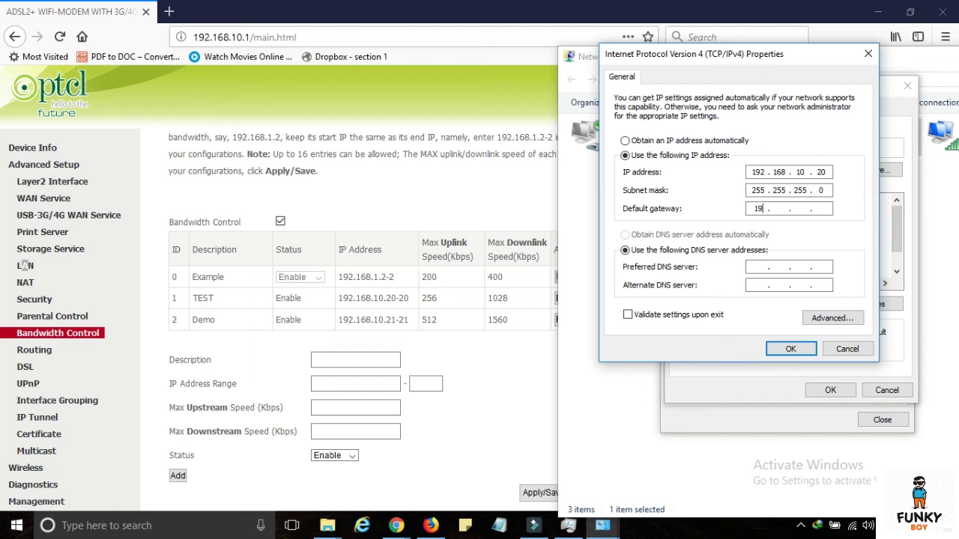
{"action": "type", "text": "168 . 10"}
{"action": "left_click", "coordinate": [790, 349]}
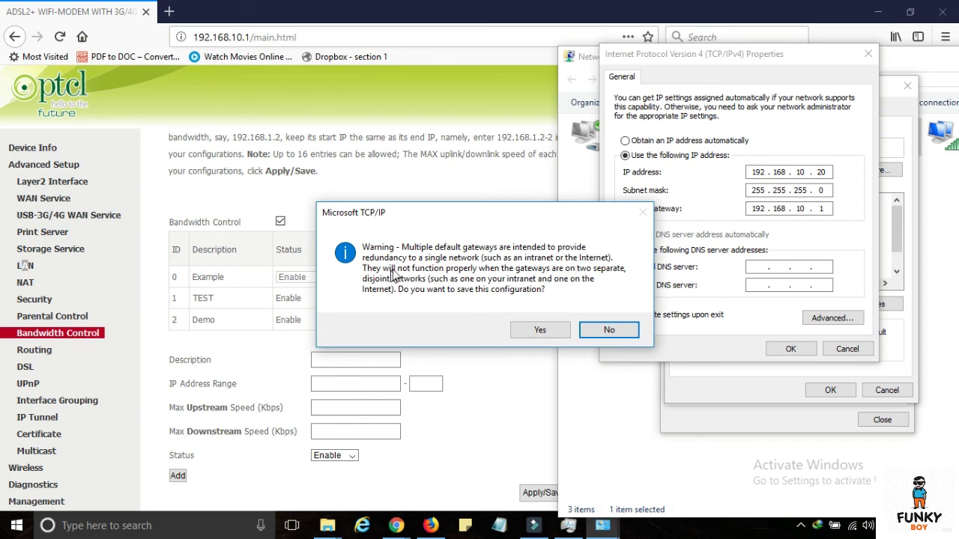
{"action": "left_click", "coordinate": [540, 329]}
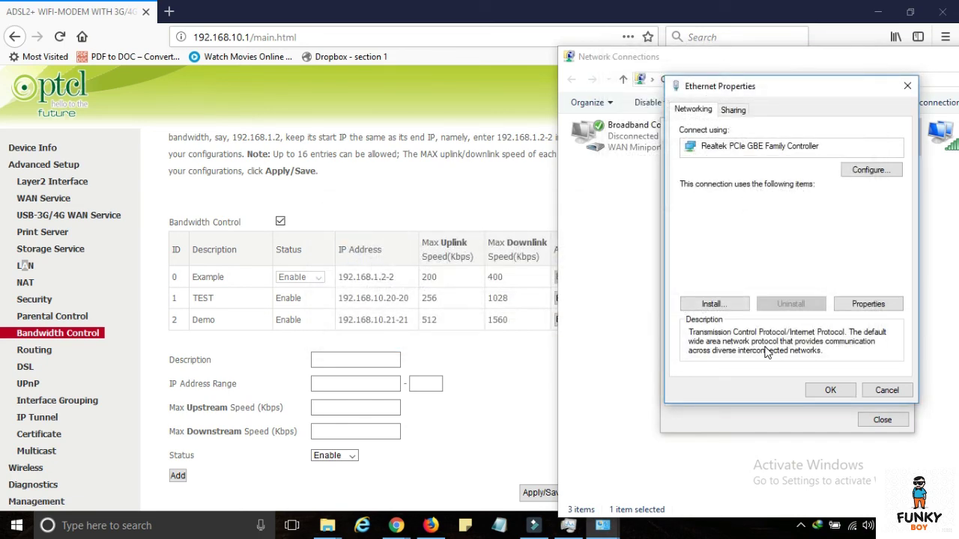
- Save Ethernet Properties, verify IPv4 192.168.10.20 in Details, and minimize Network Connections
{"action": "left_click", "coordinate": [833, 390]}
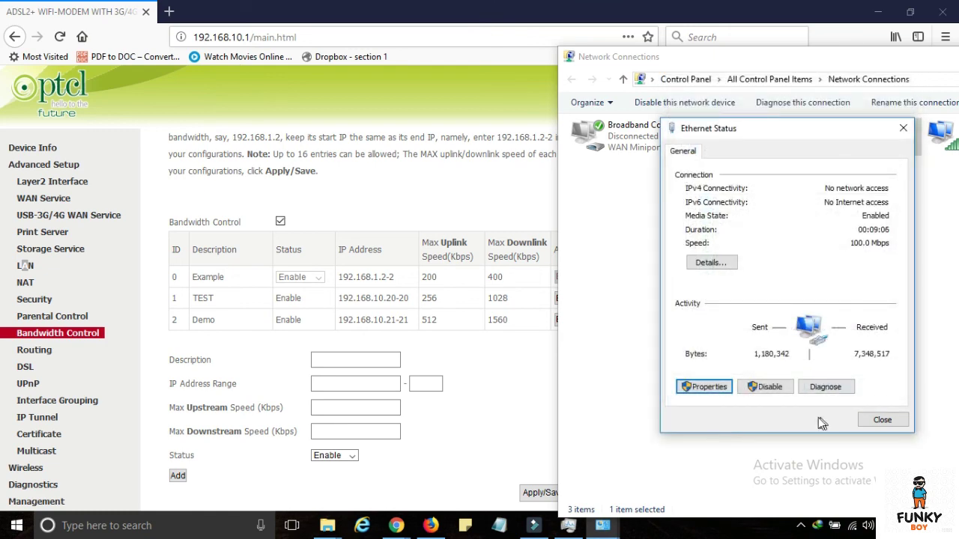
{"action": "left_click", "coordinate": [711, 263]}
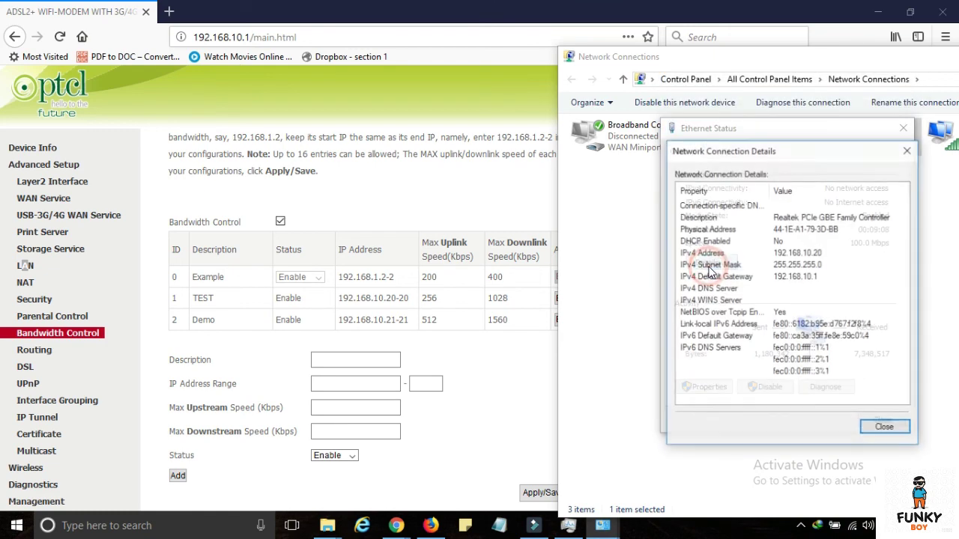
{"action": "left_click", "coordinate": [831, 255]}
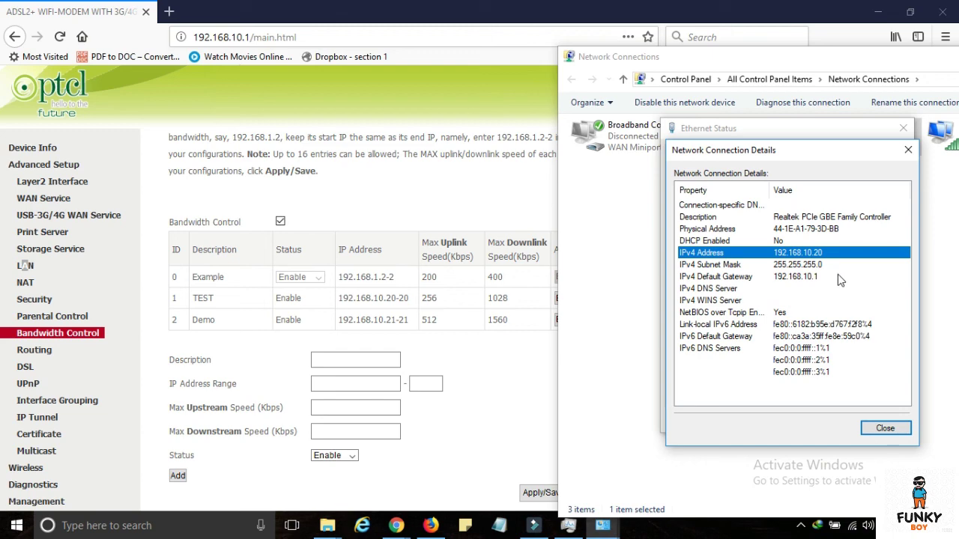
{"action": "left_click", "coordinate": [885, 428]}
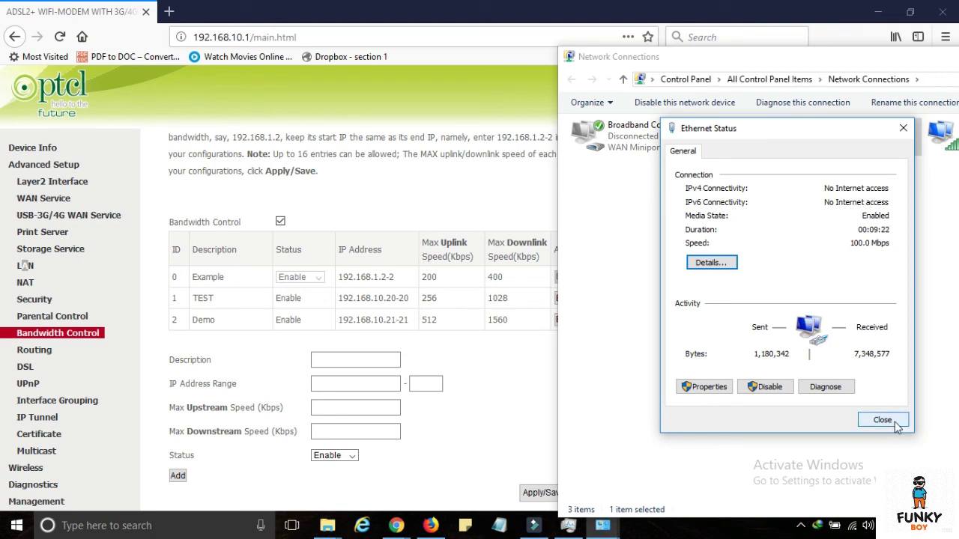
{"action": "left_click", "coordinate": [908, 126]}
{"action": "left_click", "coordinate": [859, 55]}
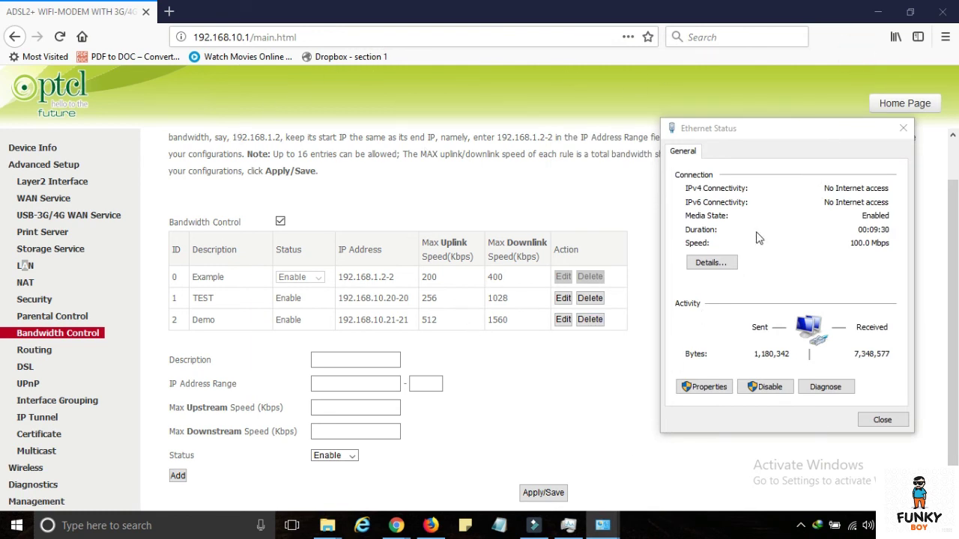
- Close Ethernet Status, check Device Info (board 96318REF, software V5.2.1.37_en_PTC01), then go to the router home page
{"action": "left_click", "coordinate": [799, 131]}
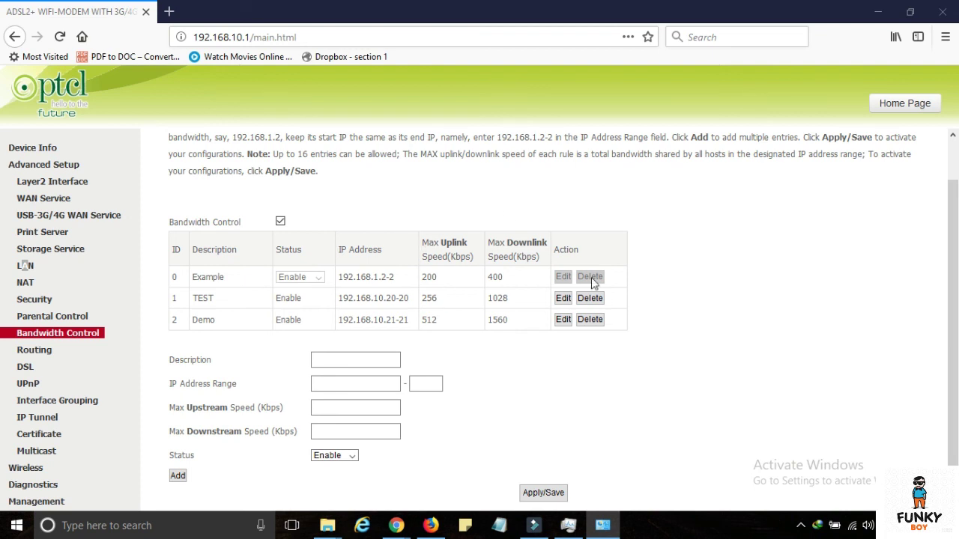
{"action": "left_click", "coordinate": [35, 150]}
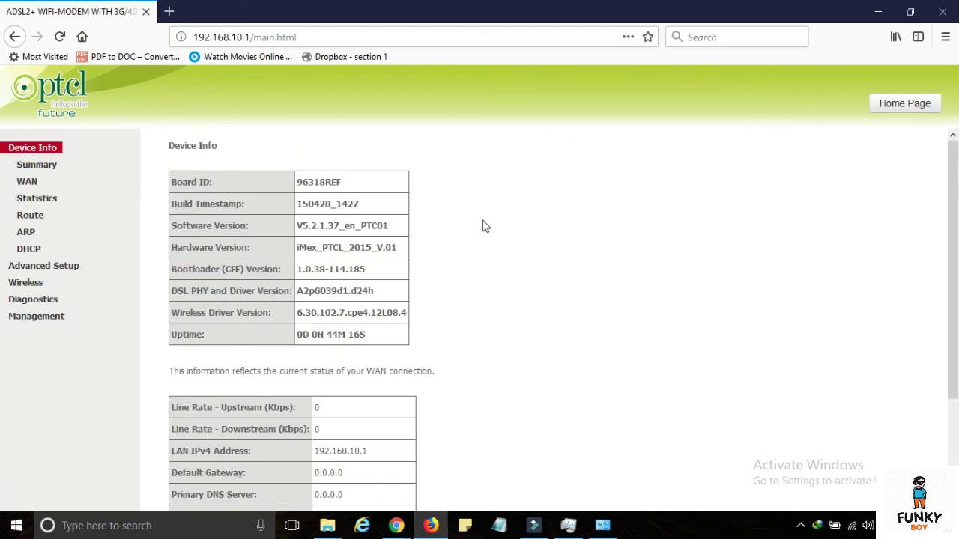
{"action": "left_click", "coordinate": [897, 108]}
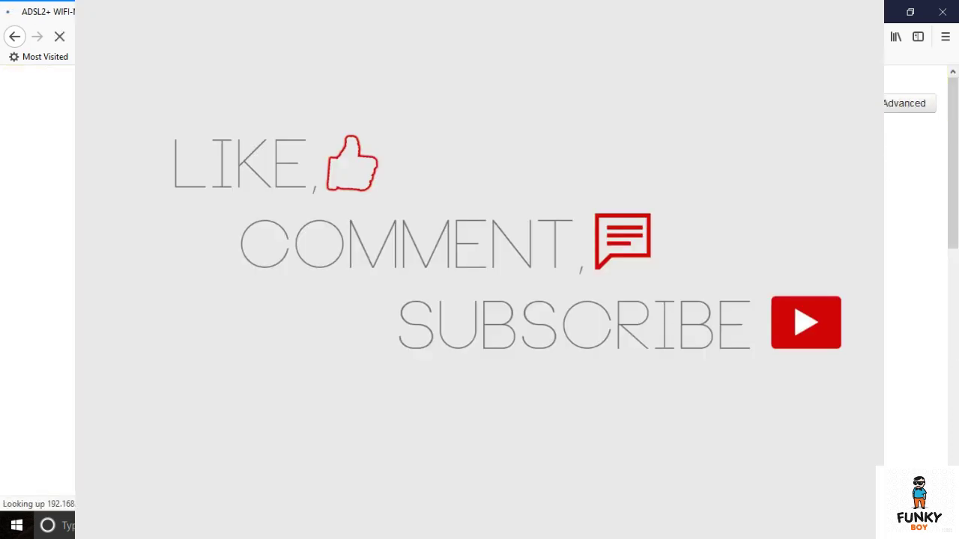